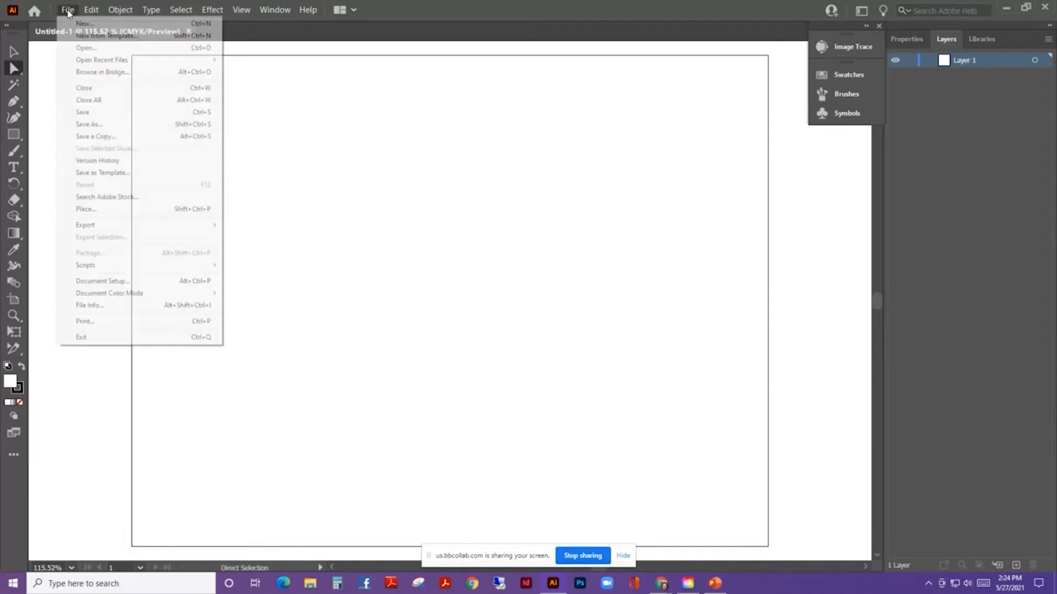
Place 01-heart-shape-icon_MJxWkLOO_thumb.jpg from the desktop's Images for Image Trace folder as a linked image mid-artboard, about 4.17 by 3.78 in
{"action": "left_click", "coordinate": [66, 10]}
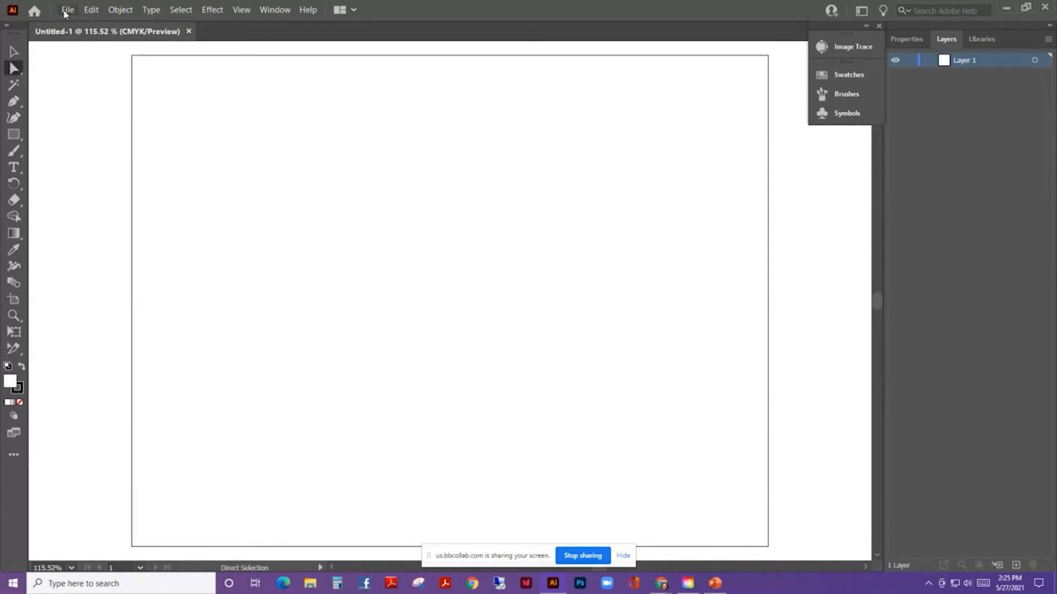
{"action": "left_click", "coordinate": [66, 10]}
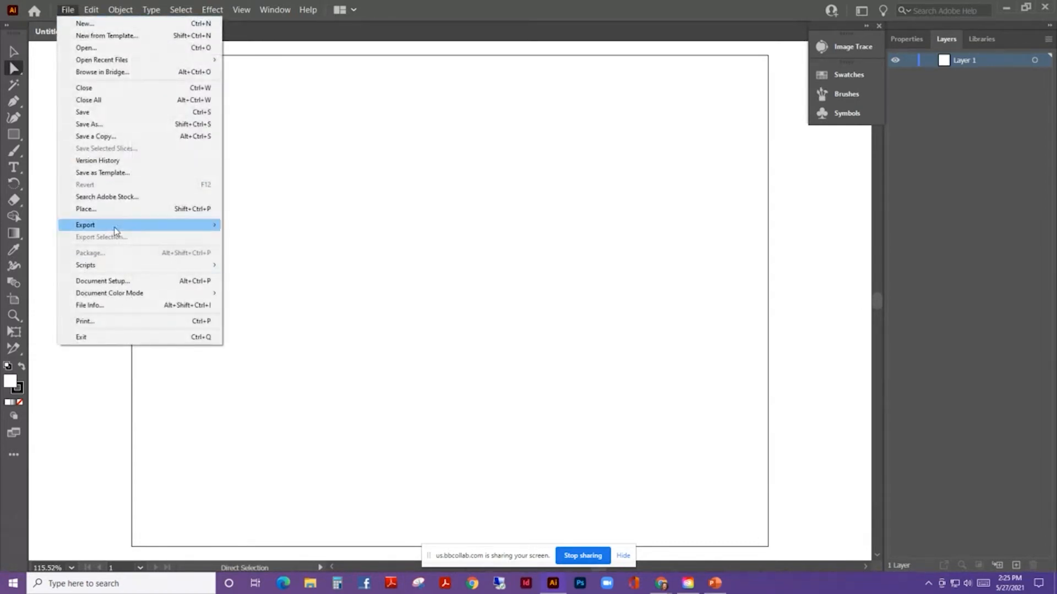
{"action": "left_click", "coordinate": [143, 211]}
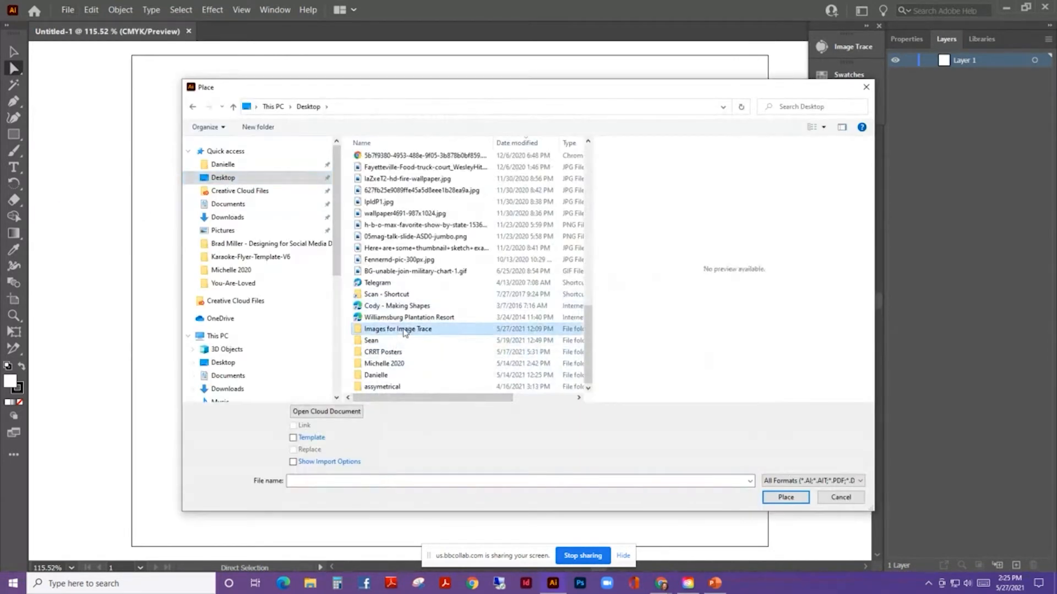
{"action": "double_click", "coordinate": [399, 330]}
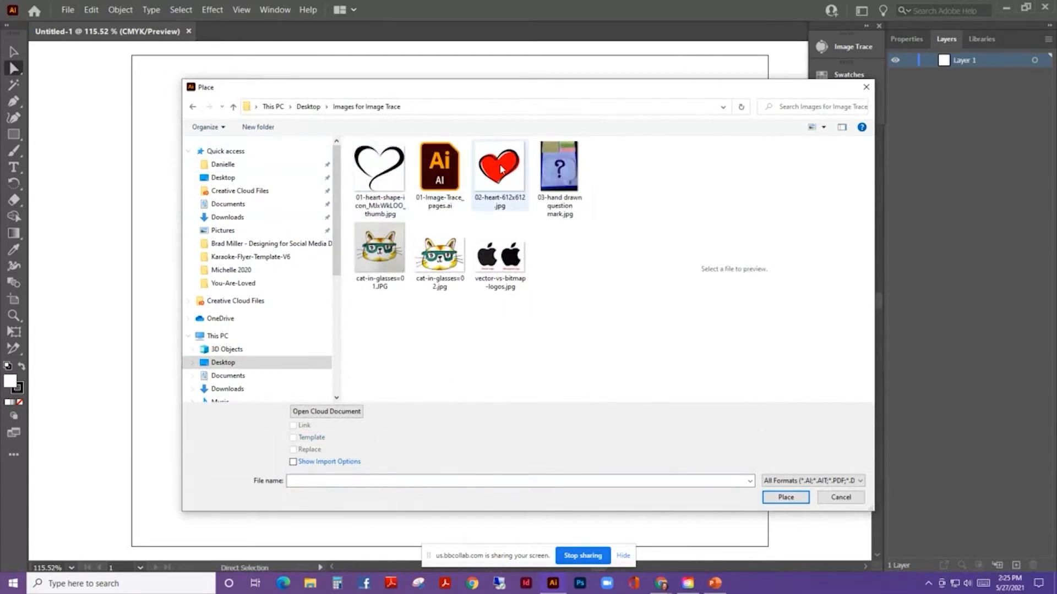
{"action": "left_click", "coordinate": [375, 180]}
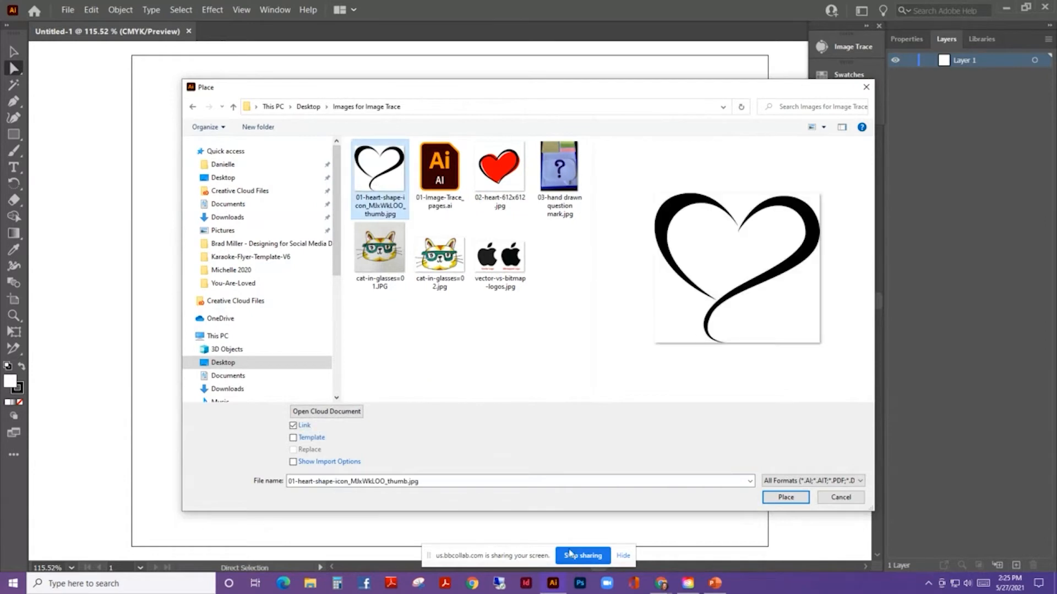
{"action": "left_click", "coordinate": [787, 498]}
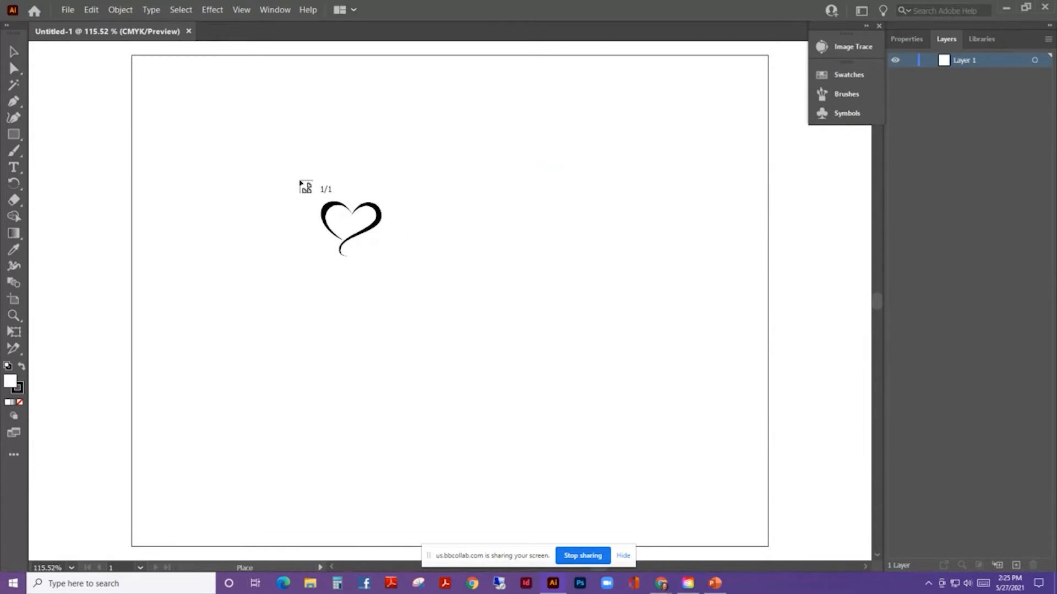
{"action": "left_click", "coordinate": [300, 183]}
{"action": "left_click_drag", "start_coordinate": [524, 216], "coordinate": [560, 224]}
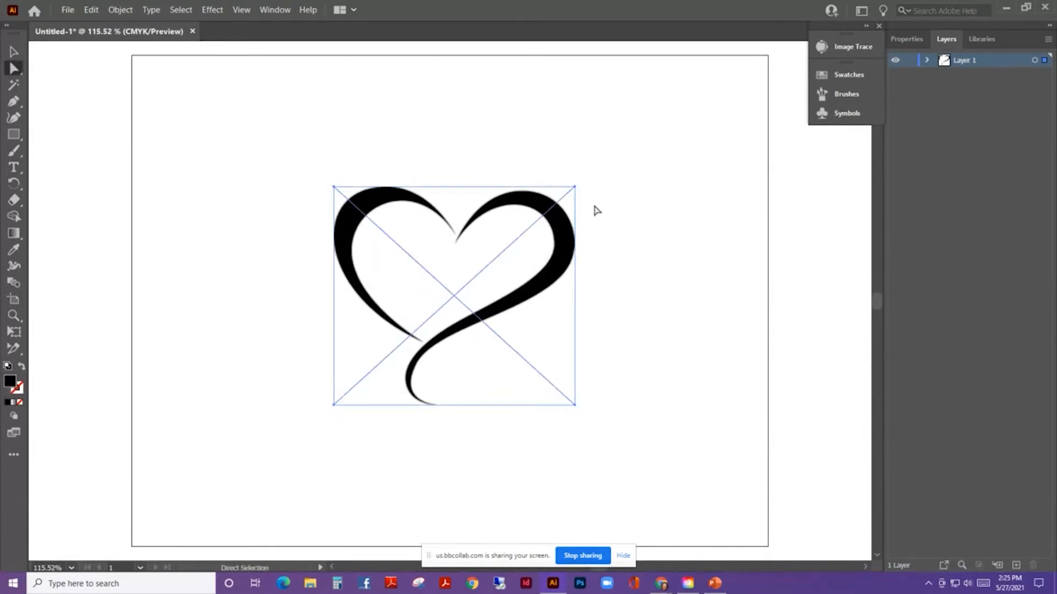
{"action": "left_click", "coordinate": [633, 202]}
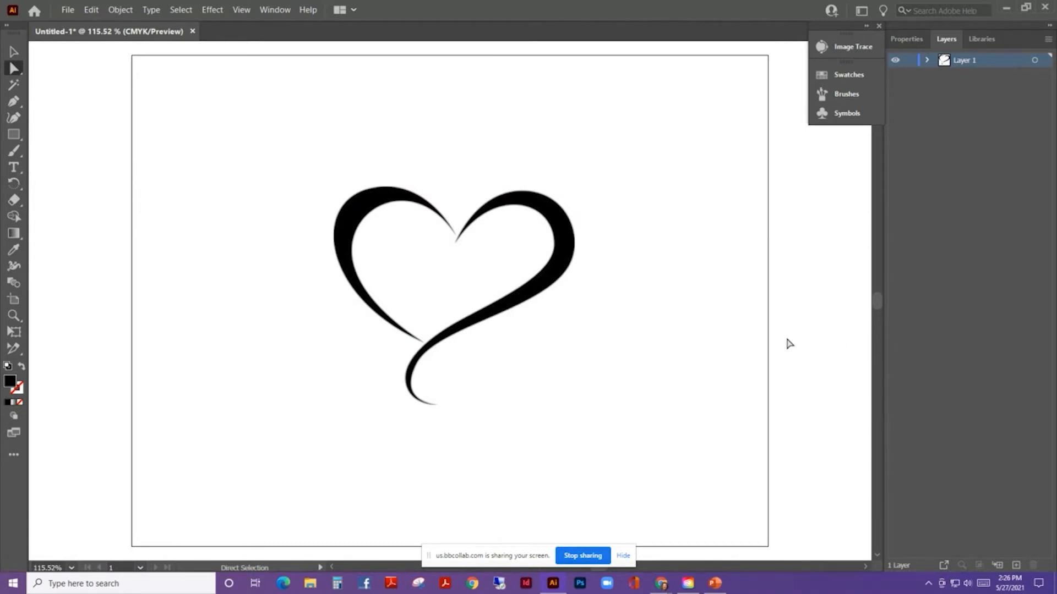
Select the whole placed heart image and show its properties
{"action": "left_click", "coordinate": [14, 51]}
{"action": "left_click", "coordinate": [514, 249]}
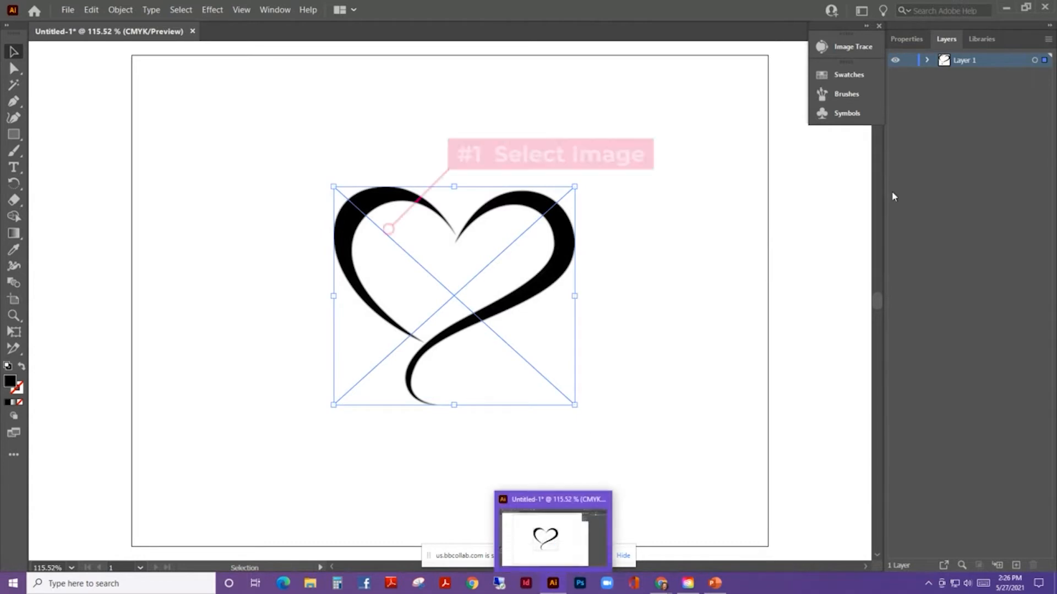
{"action": "left_click", "coordinate": [903, 38]}
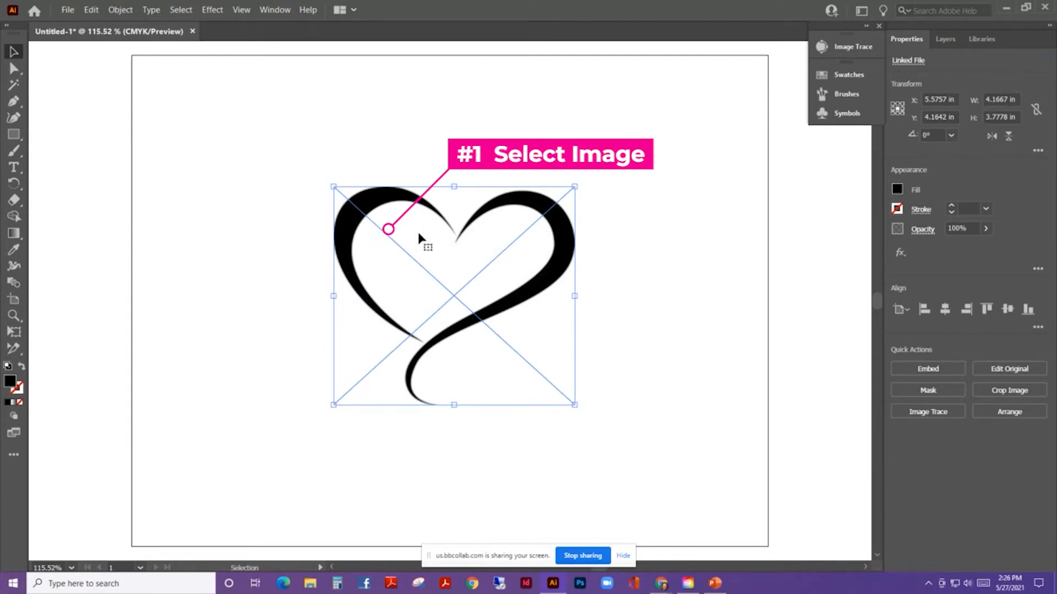
Check the placed heart image in Outline mode and return to GPU Preview
{"action": "left_click", "coordinate": [274, 9]}
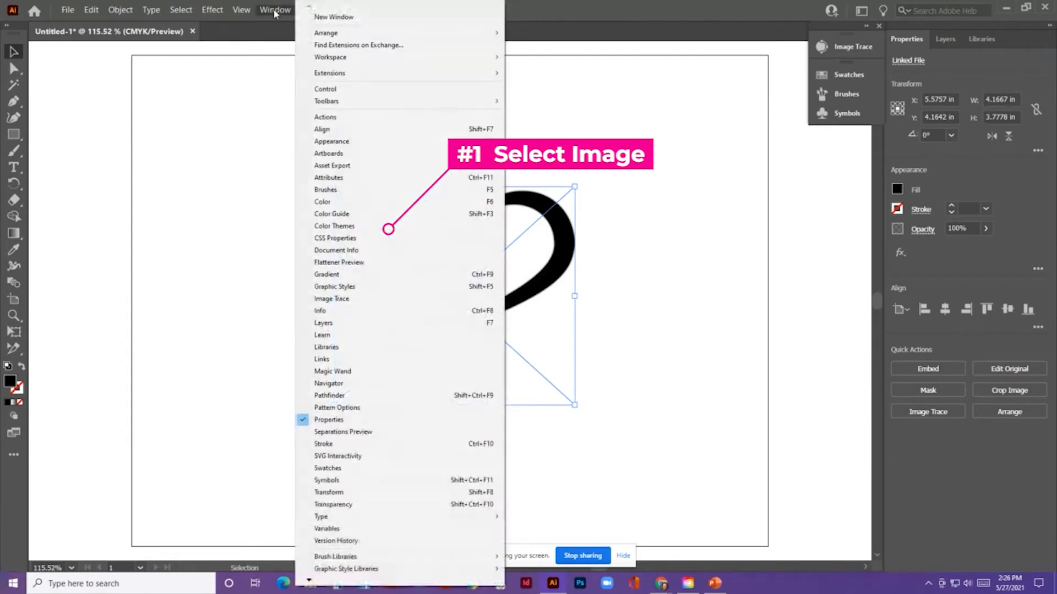
{"action": "left_click", "coordinate": [241, 10]}
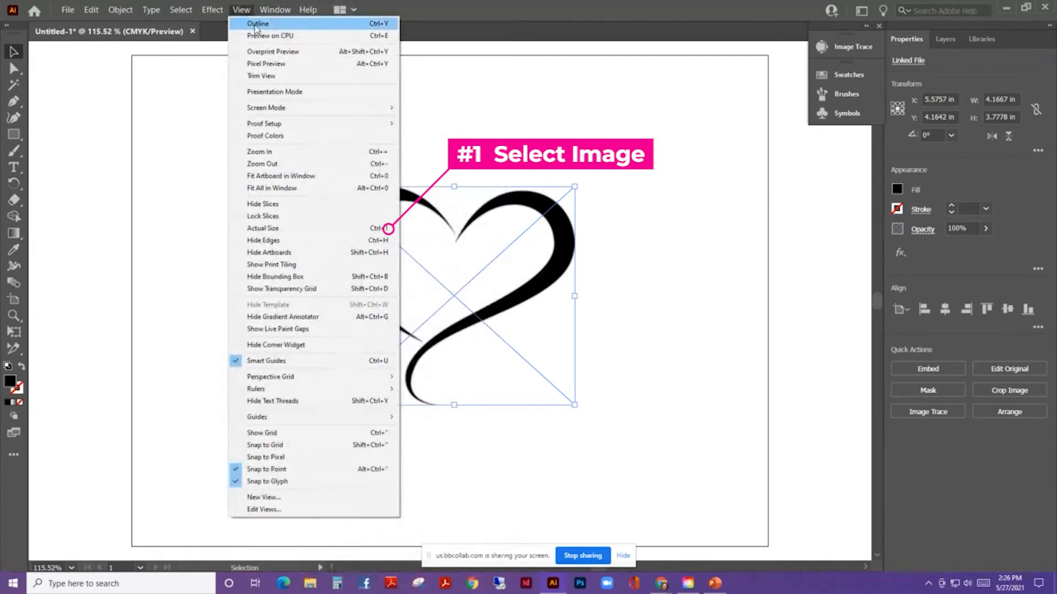
{"action": "left_click", "coordinate": [257, 24]}
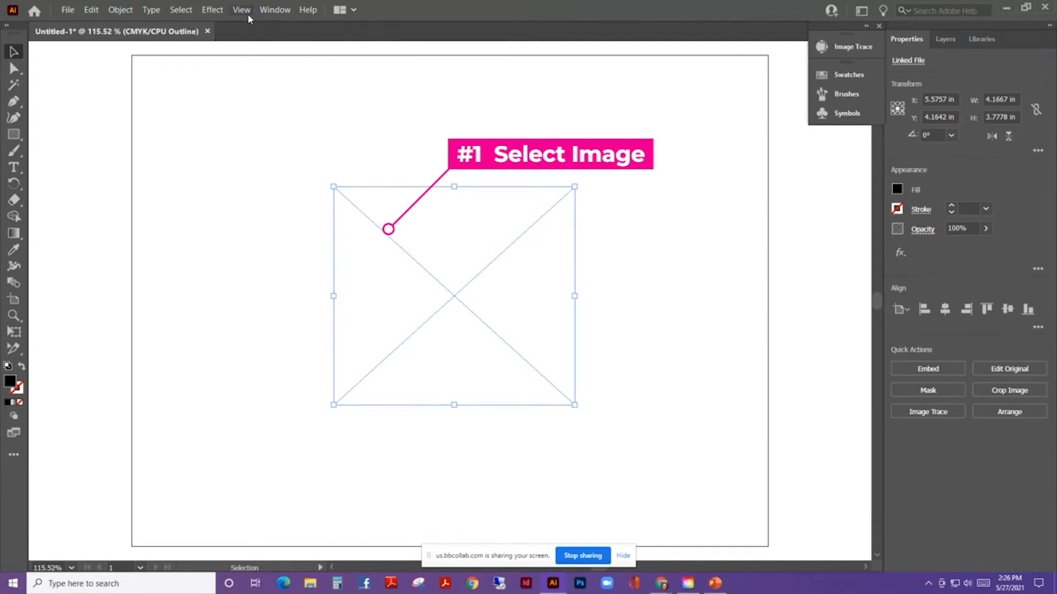
{"action": "left_click", "coordinate": [243, 11]}
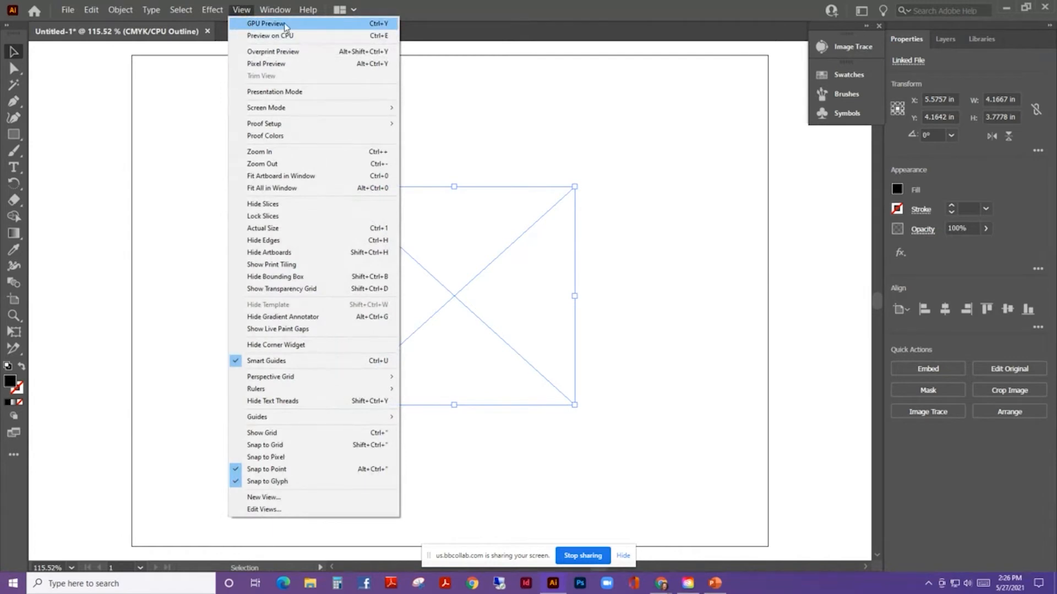
{"action": "left_click", "coordinate": [236, 25]}
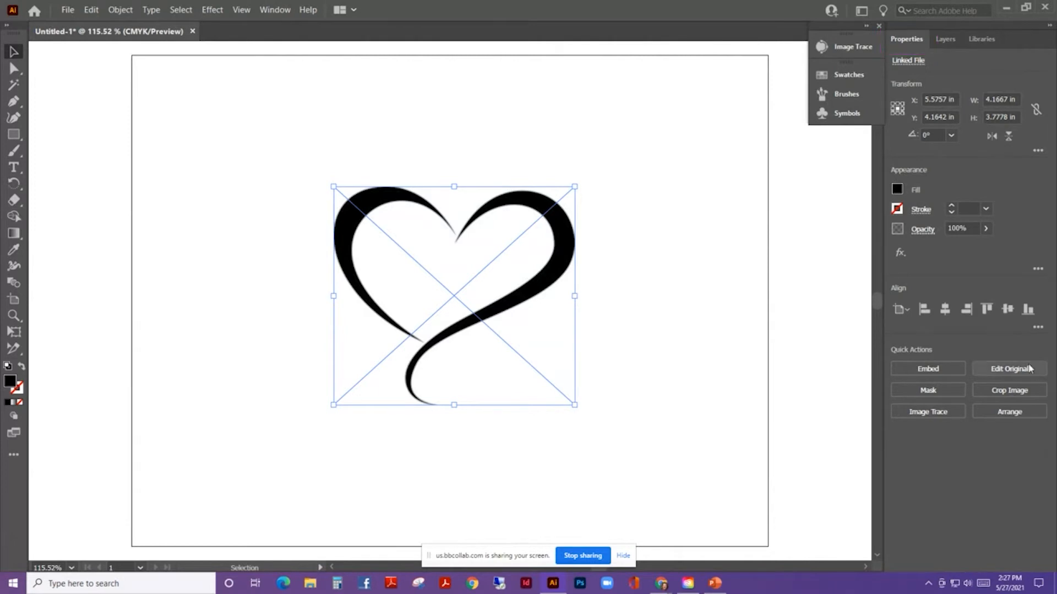
Trace the heart image with the Black and White Logo preset and open the detailed Image Trace settings
{"action": "left_click", "coordinate": [922, 415]}
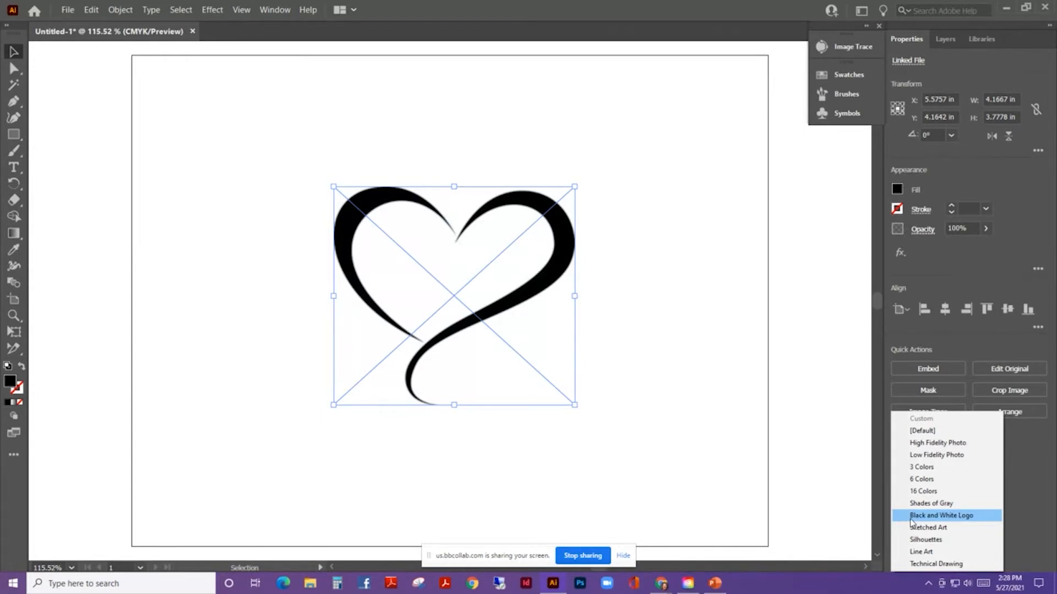
{"action": "left_click", "coordinate": [935, 516]}
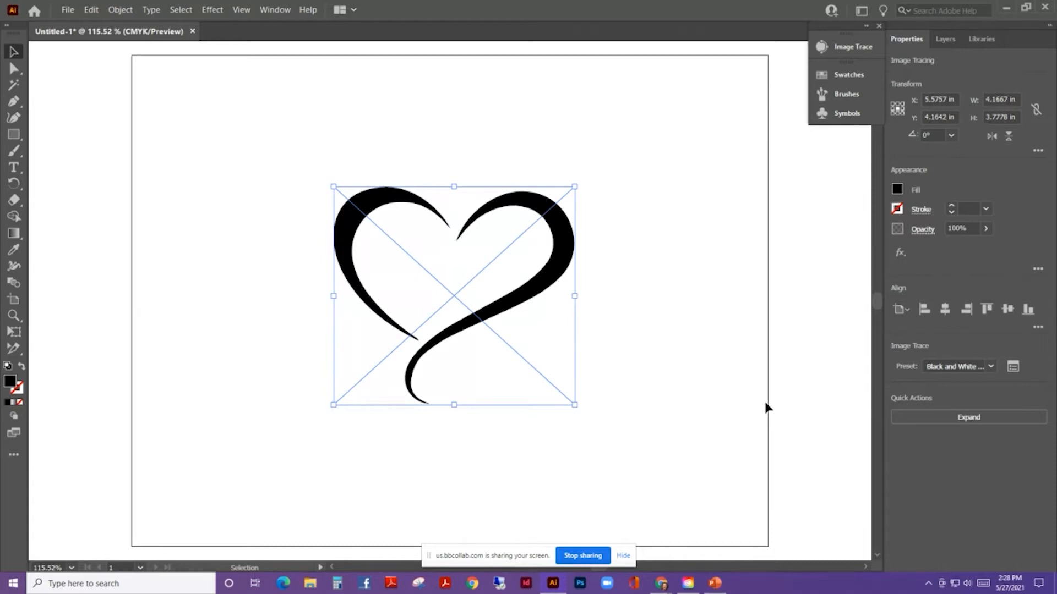
{"action": "left_click", "coordinate": [1015, 369]}
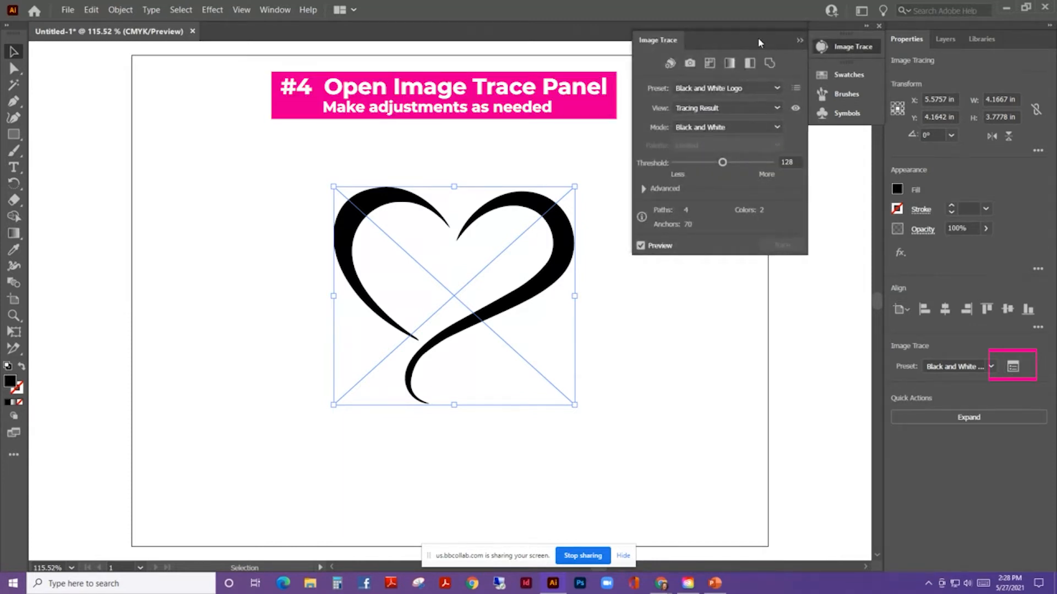
{"action": "mouse_move", "coordinate": [758, 37]}
{"action": "left_mouse_down"}
{"action": "mouse_move", "coordinate": [740, 81]}
{"action": "mouse_move", "coordinate": [762, 49]}
{"action": "mouse_move", "coordinate": [750, 35]}
{"action": "left_mouse_up"}
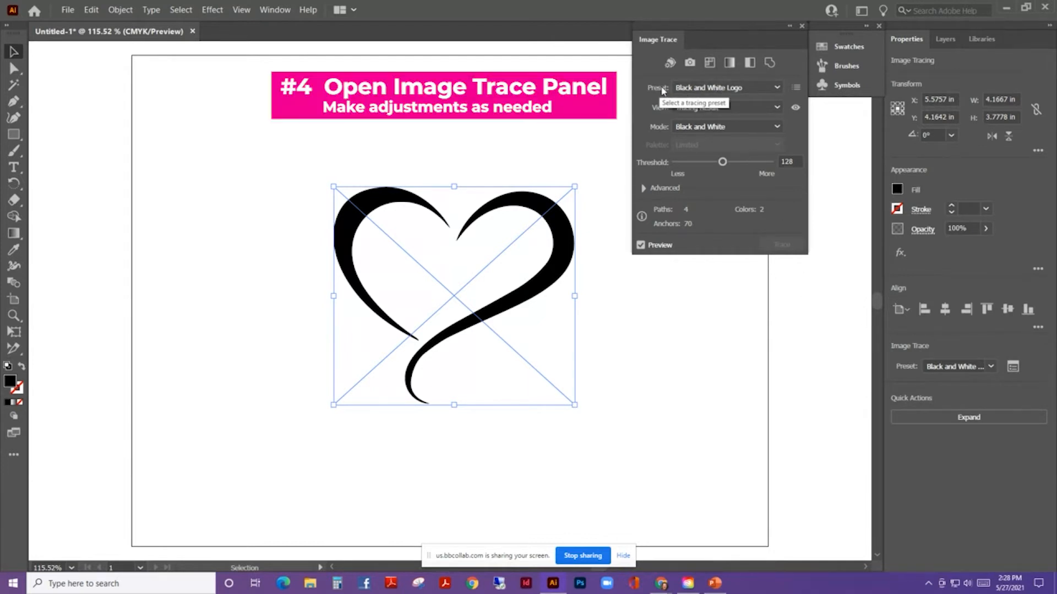
{"action": "left_click", "coordinate": [776, 89]}
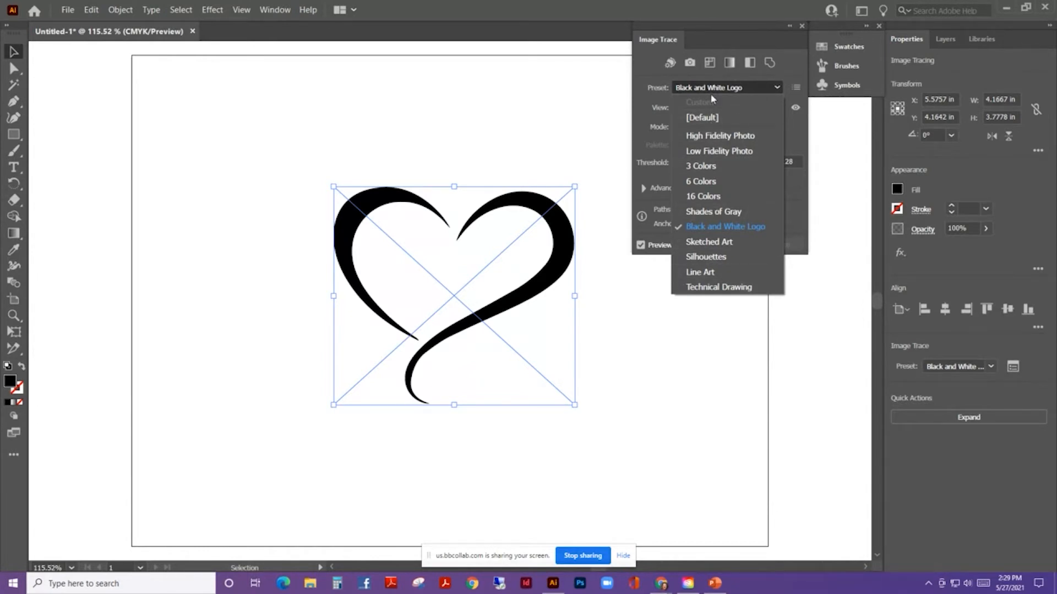
{"action": "left_click", "coordinate": [653, 91]}
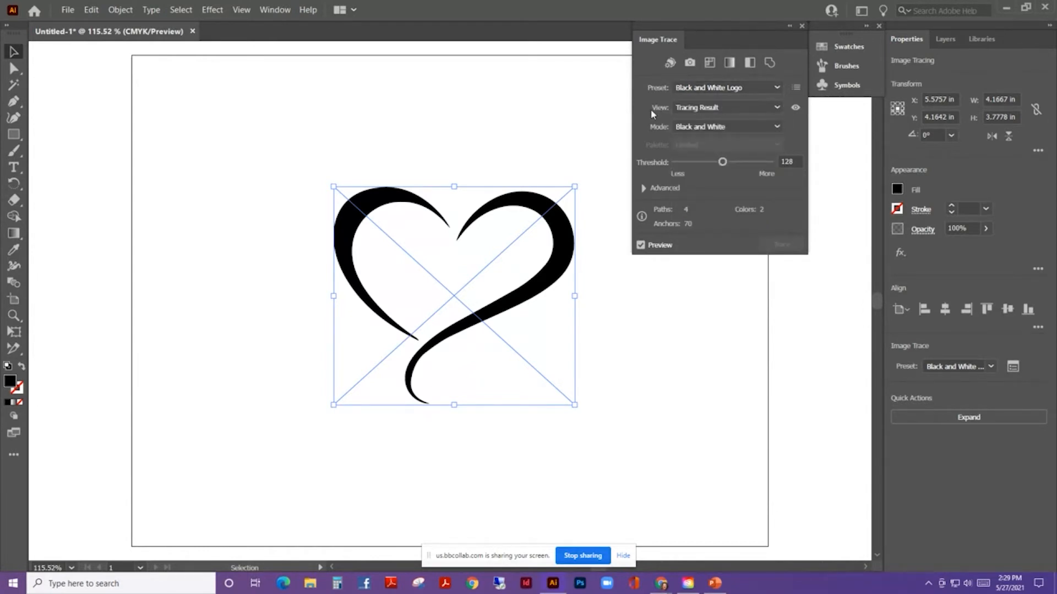
Compare the heart tracing in the Tracing Result with Outlines, Outlines and Source Image views
{"action": "left_click", "coordinate": [777, 109]}
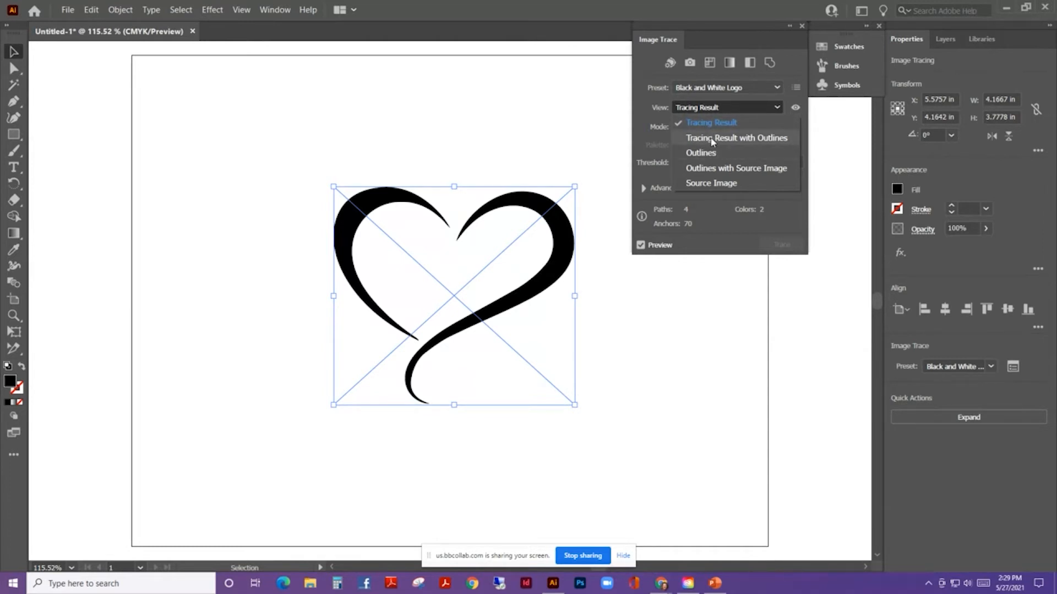
{"action": "left_click", "coordinate": [725, 139]}
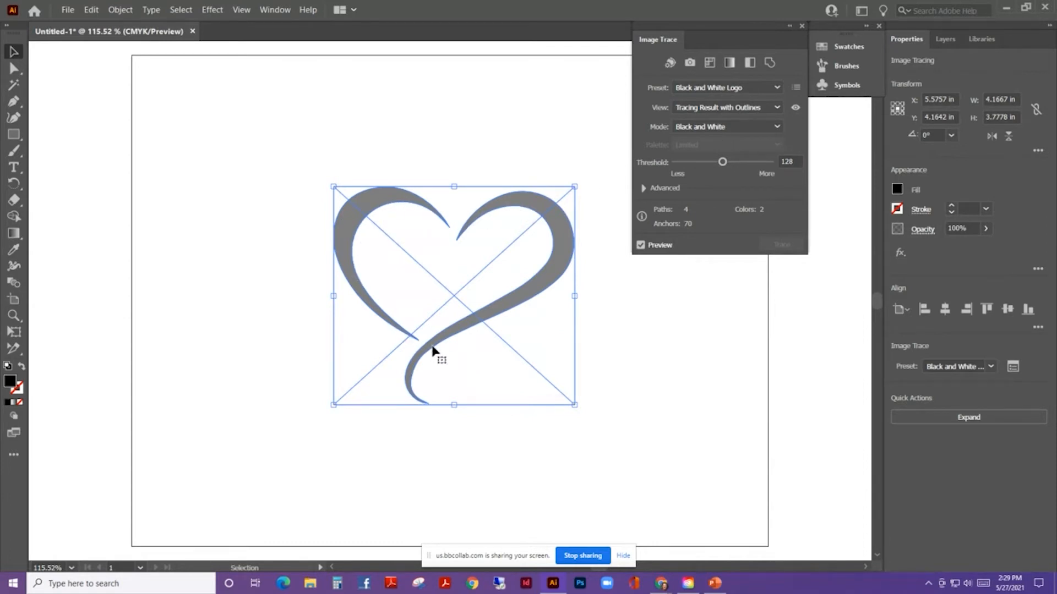
{"action": "left_click", "coordinate": [715, 108]}
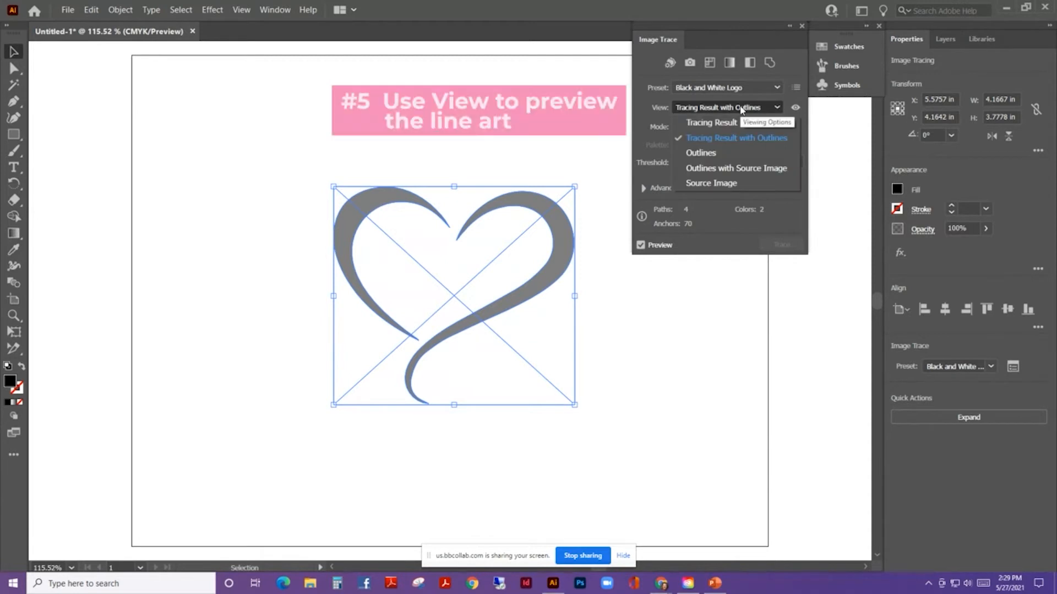
{"action": "left_click", "coordinate": [705, 155]}
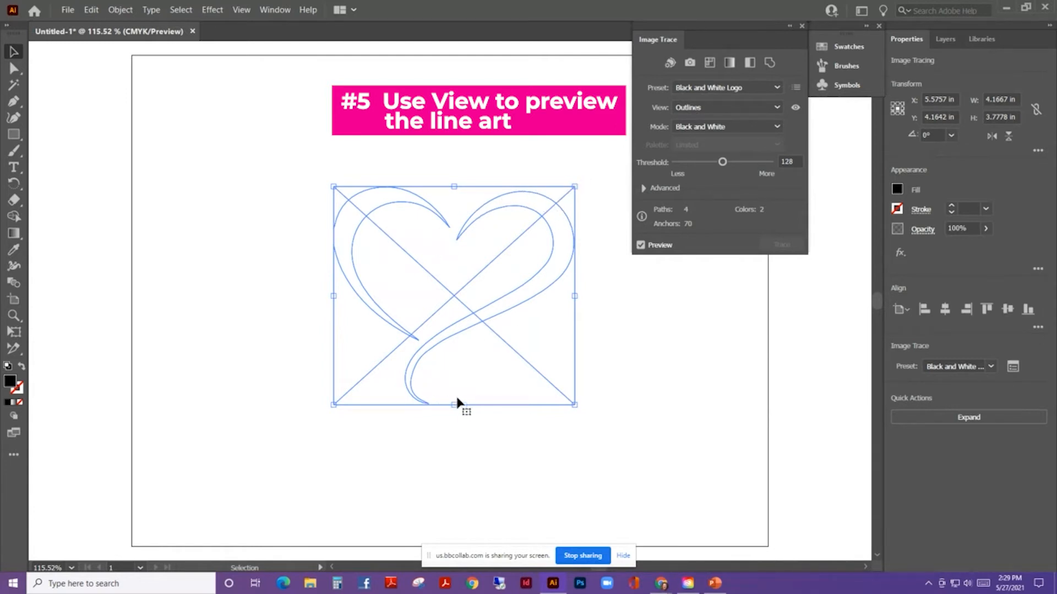
{"action": "left_click", "coordinate": [708, 104]}
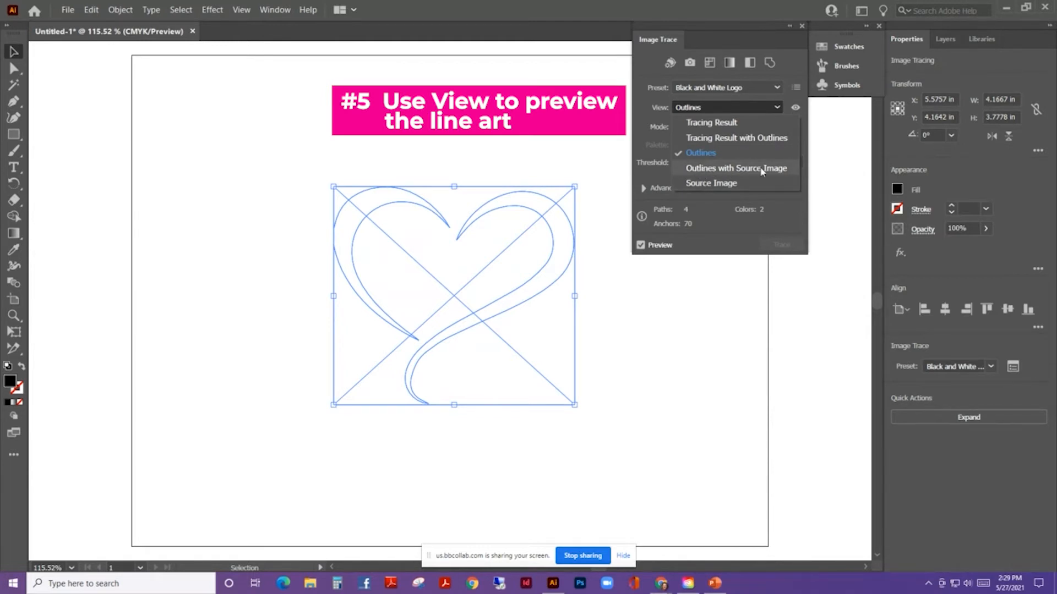
{"action": "left_click", "coordinate": [709, 183]}
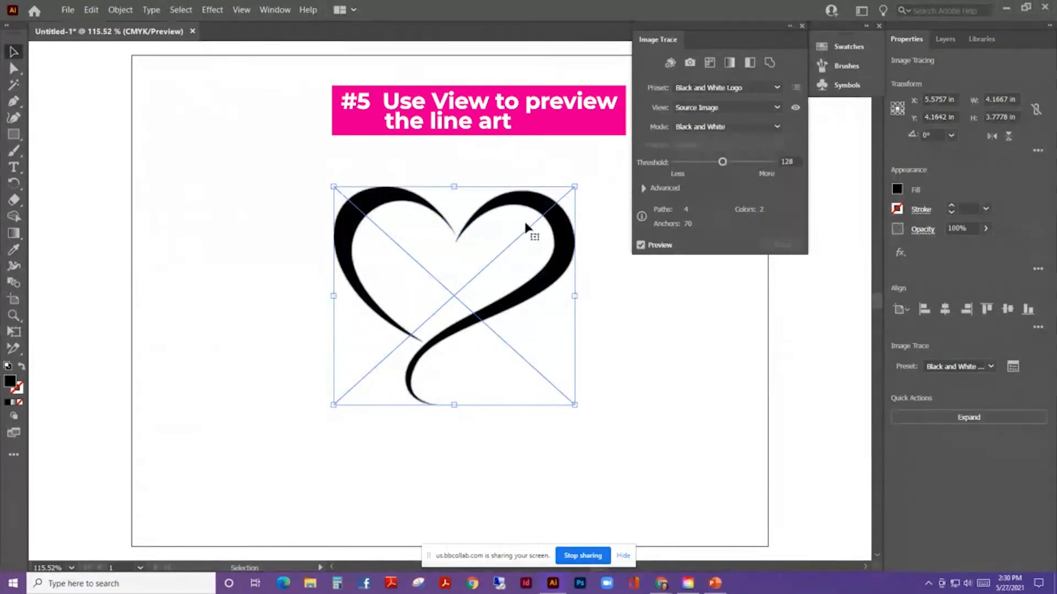
Show the tracing as Outlines with Source Image and inspect up close how the paths follow the heart's edges
{"action": "left_click", "coordinate": [704, 107]}
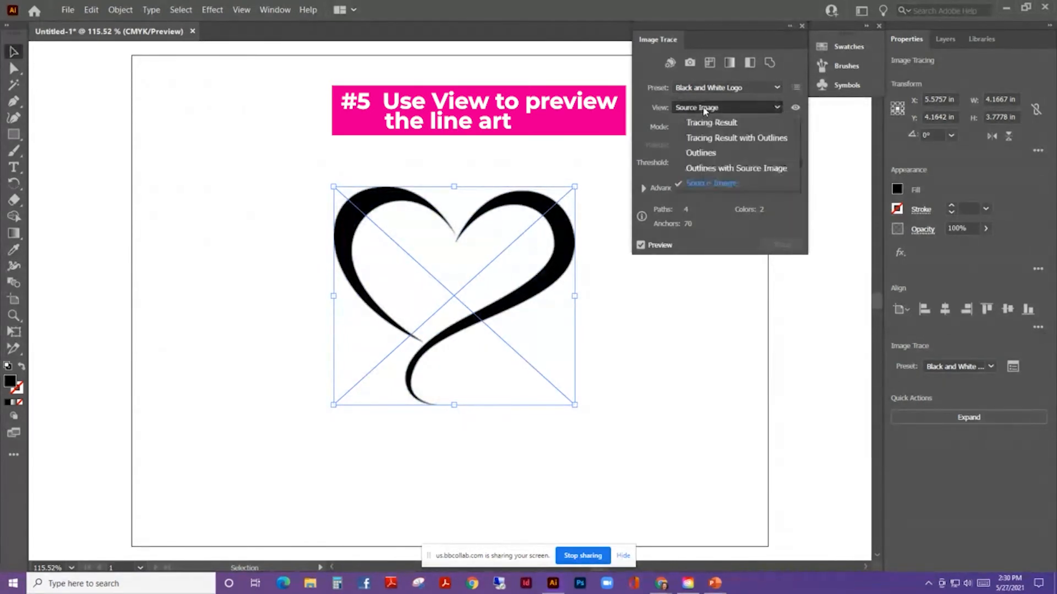
{"action": "left_click", "coordinate": [701, 169]}
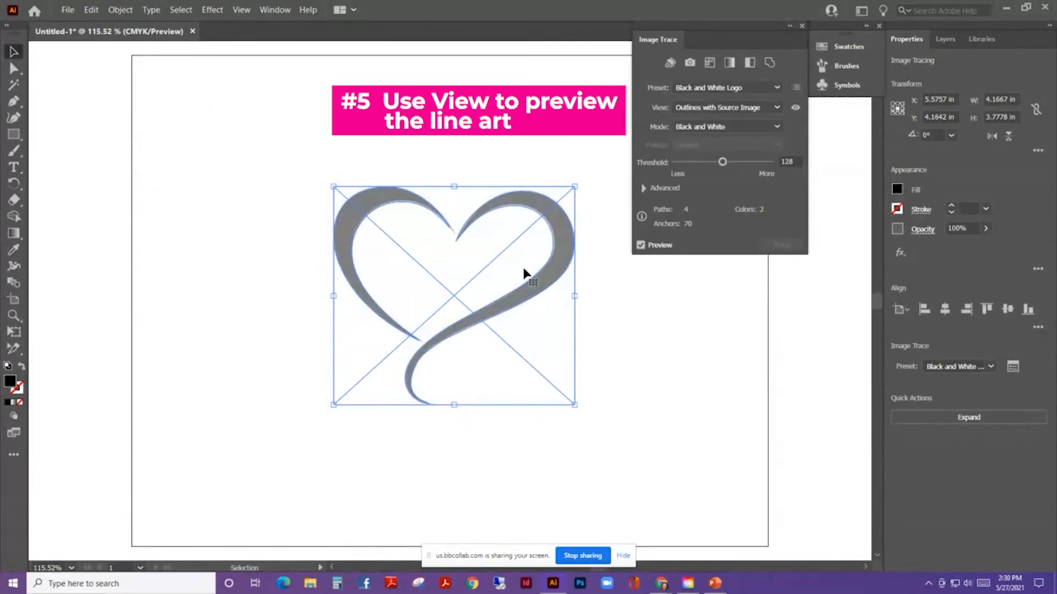
{"action": "scroll", "coordinate": [527, 274], "scroll_direction": "left", "scroll_amount": 1}
{"action": "scroll", "coordinate": [526, 273], "scroll_direction": "up", "scroll_amount": 2}
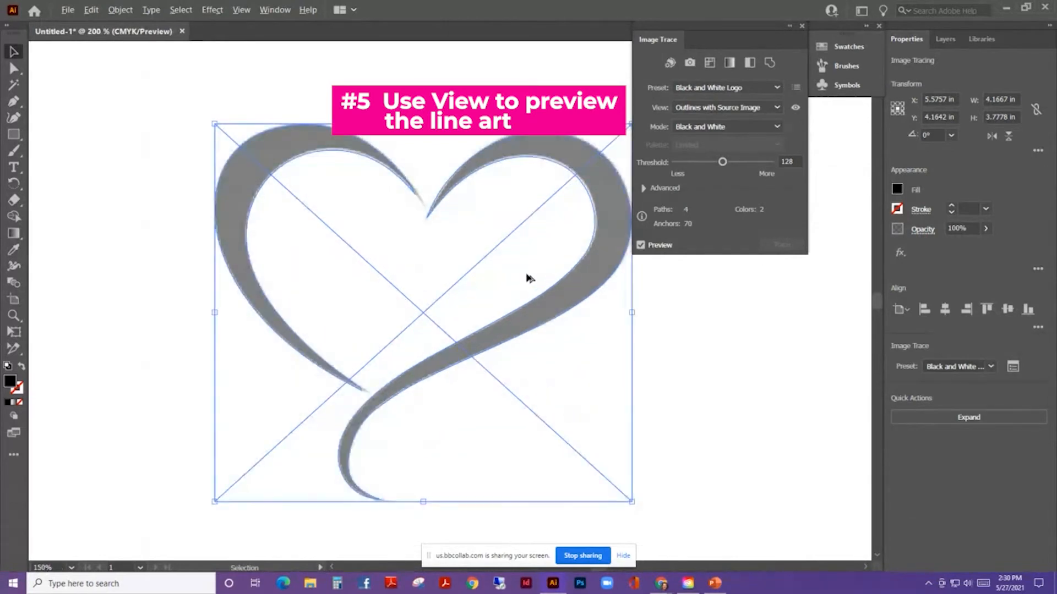
{"action": "scroll", "coordinate": [527, 278], "scroll_direction": "up", "scroll_amount": 1}
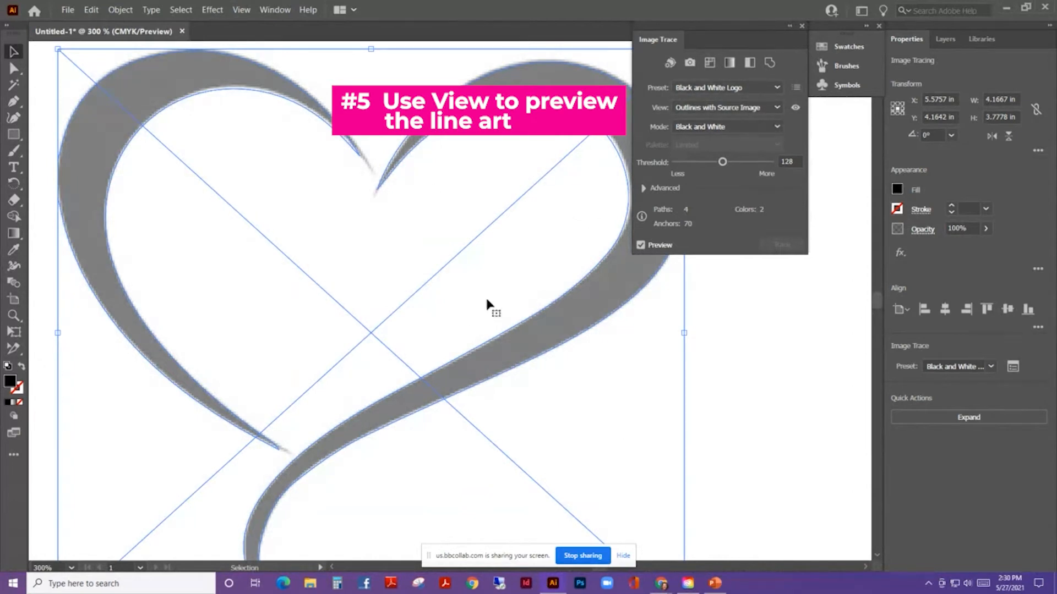
{"action": "scroll", "coordinate": [485, 296], "scroll_direction": "down", "scroll_amount": 1}
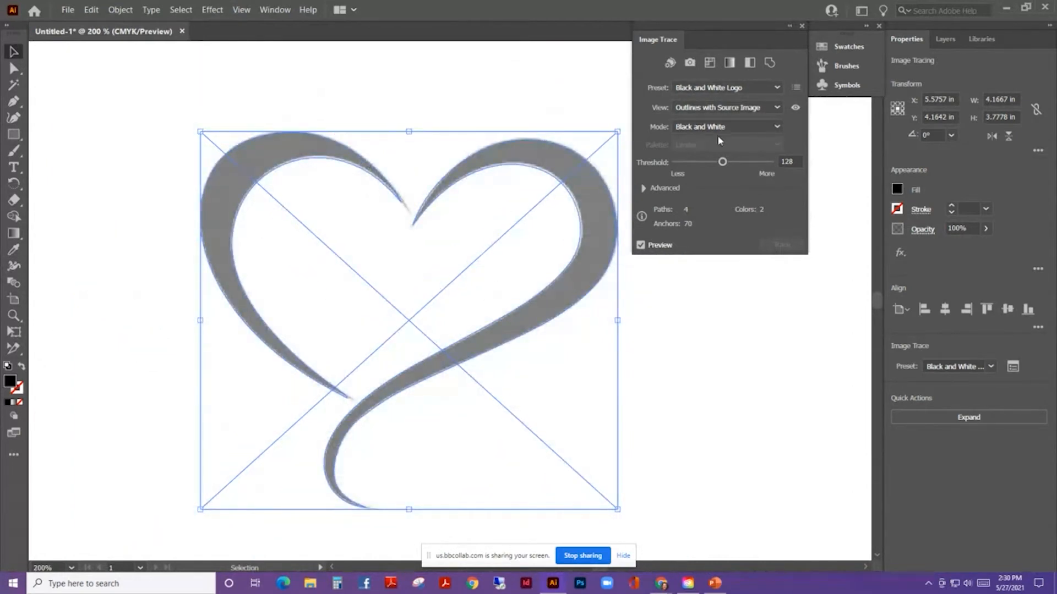
Lower the heart tracing's black-and-white threshold to 57
{"action": "left_click", "coordinate": [769, 106]}
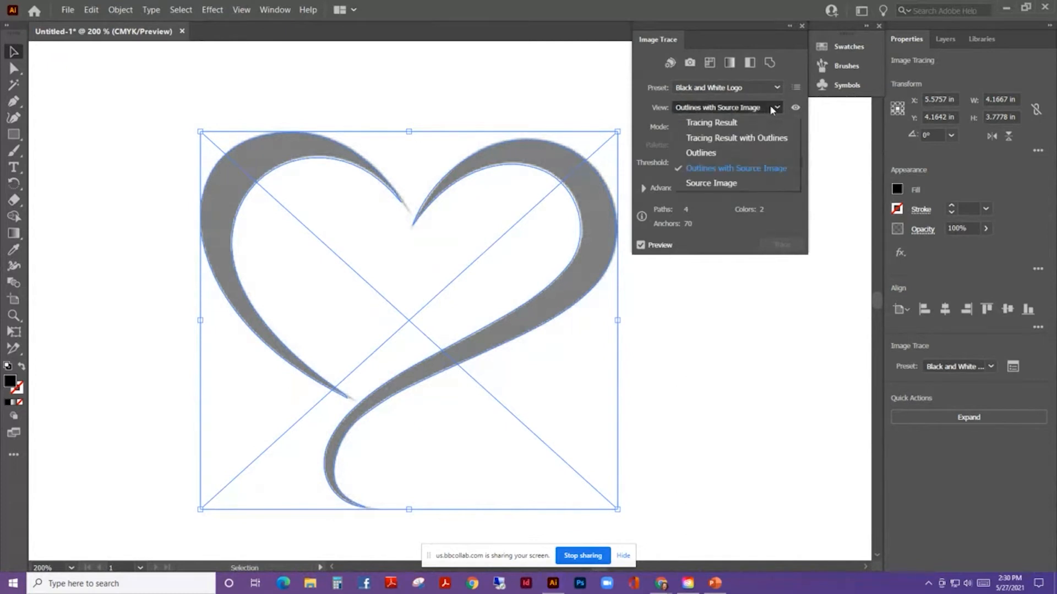
{"action": "left_click", "coordinate": [770, 105]}
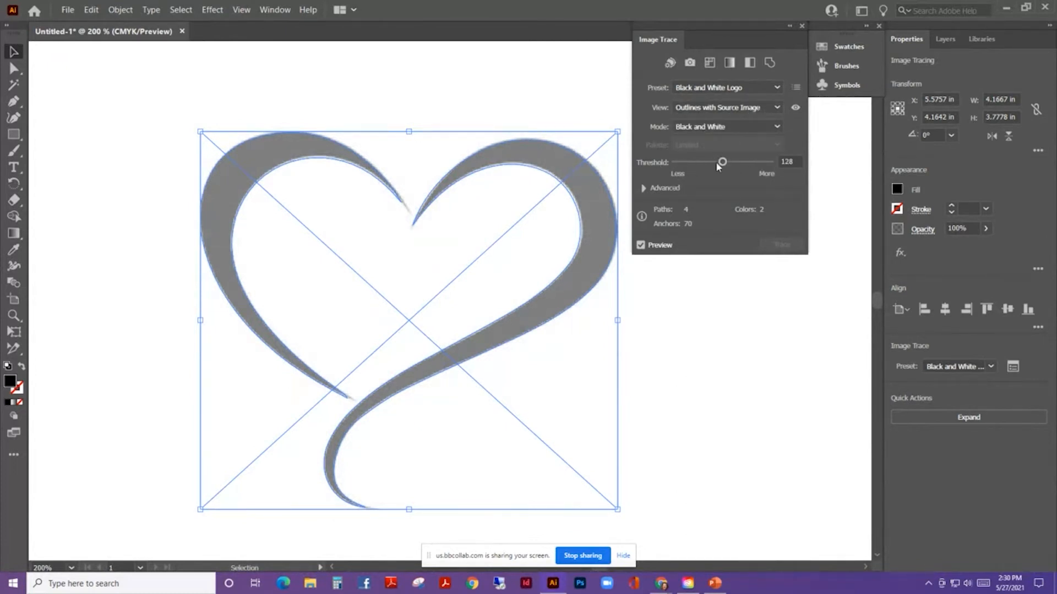
{"action": "left_click_drag", "start_coordinate": [721, 163], "coordinate": [695, 164]}
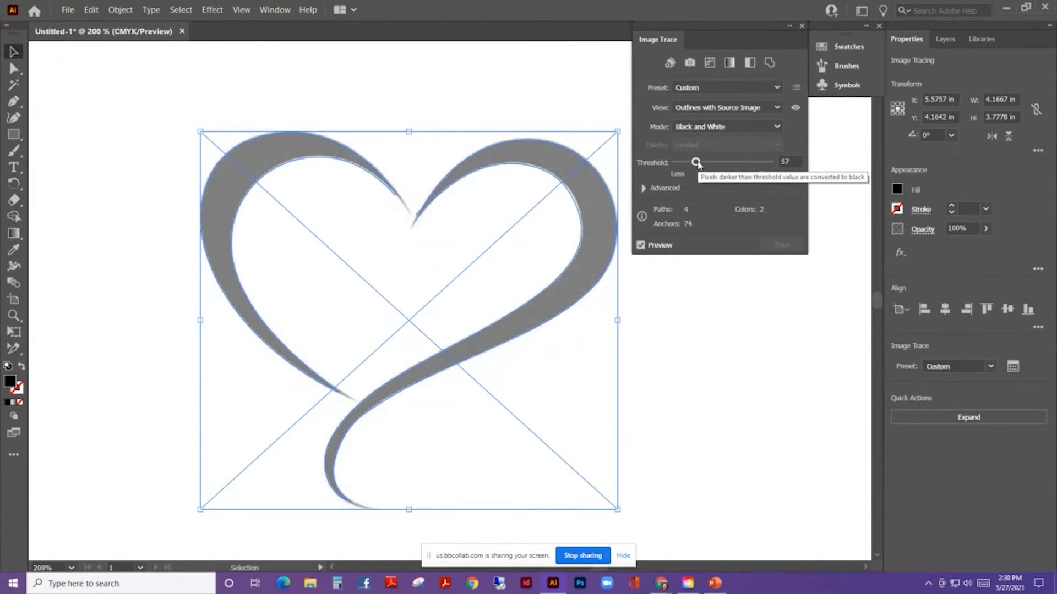
Raise the heart tracing's black-and-white threshold to 130 so the paths reach further into the heart's pointed tips
{"action": "scroll", "coordinate": [413, 209], "scroll_direction": "up", "scroll_amount": 2}
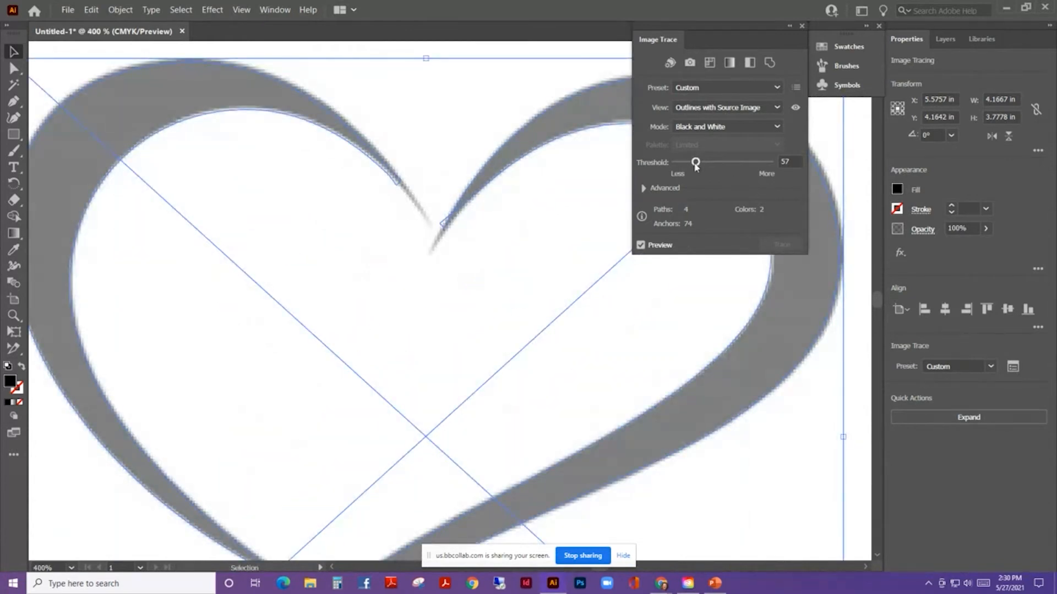
{"action": "left_click_drag", "start_coordinate": [696, 163], "coordinate": [742, 165]}
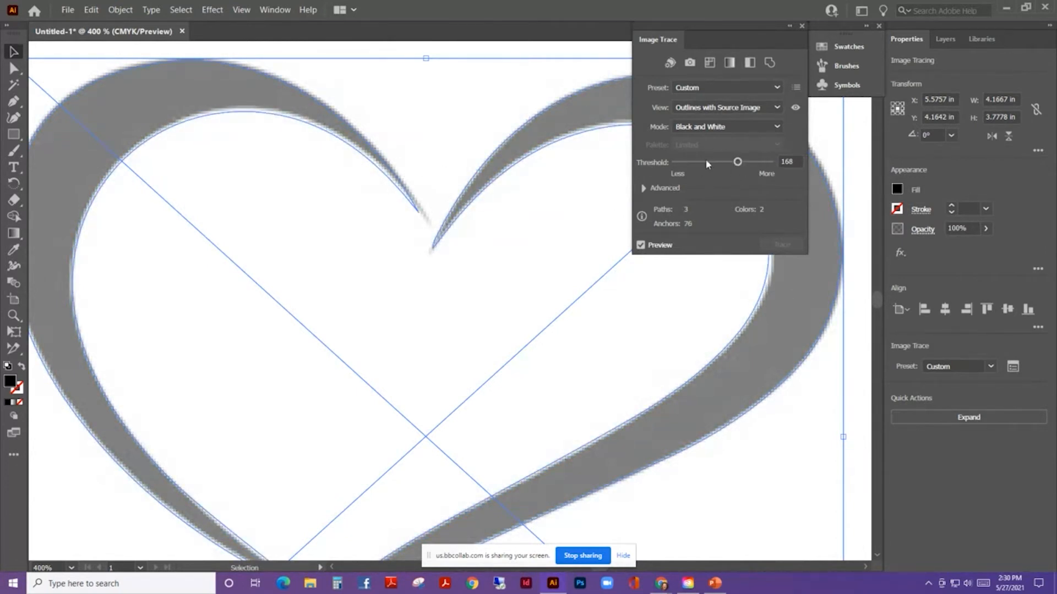
{"action": "left_click_drag", "start_coordinate": [738, 162], "coordinate": [719, 164]}
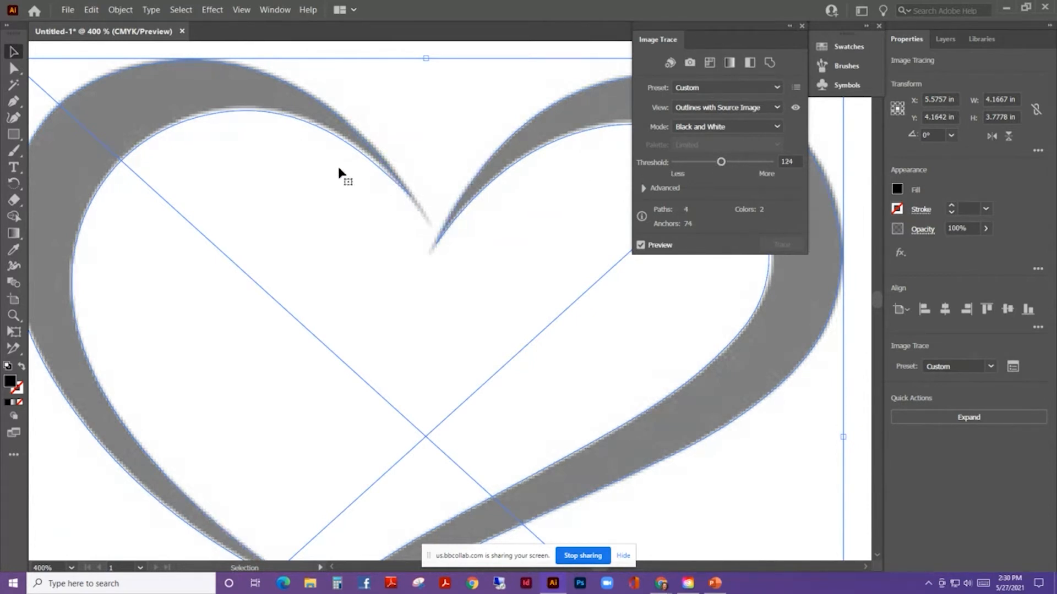
{"action": "mouse_move", "coordinate": [720, 162]}
{"action": "left_mouse_down"}
{"action": "mouse_move", "coordinate": [752, 164]}
{"action": "mouse_move", "coordinate": [694, 164]}
{"action": "mouse_move", "coordinate": [723, 164]}
{"action": "left_mouse_up"}
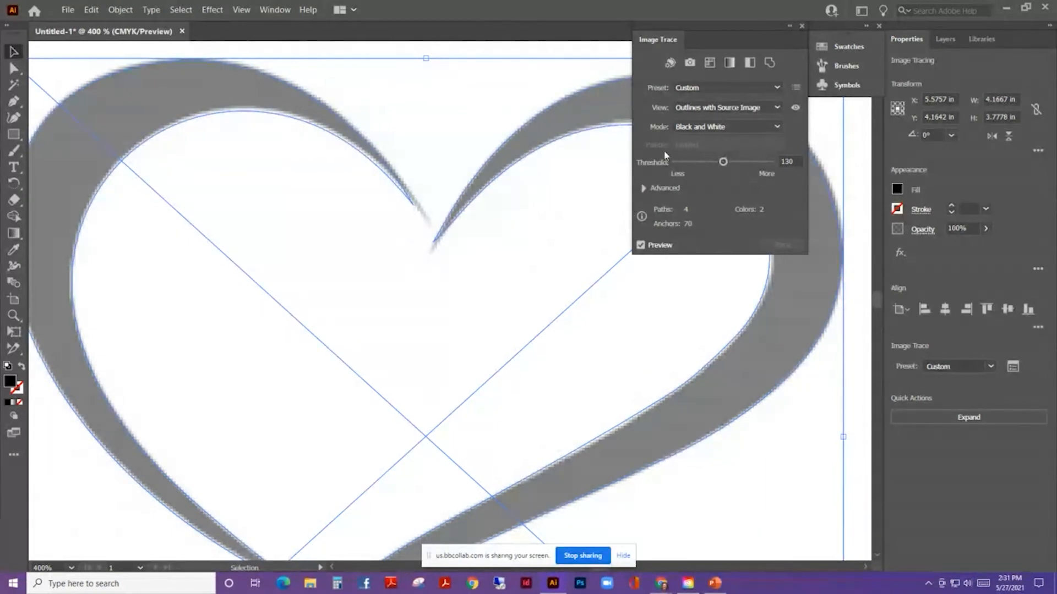
Reveal the advanced Image Trace options for the heart tracing
{"action": "left_click", "coordinate": [643, 188]}
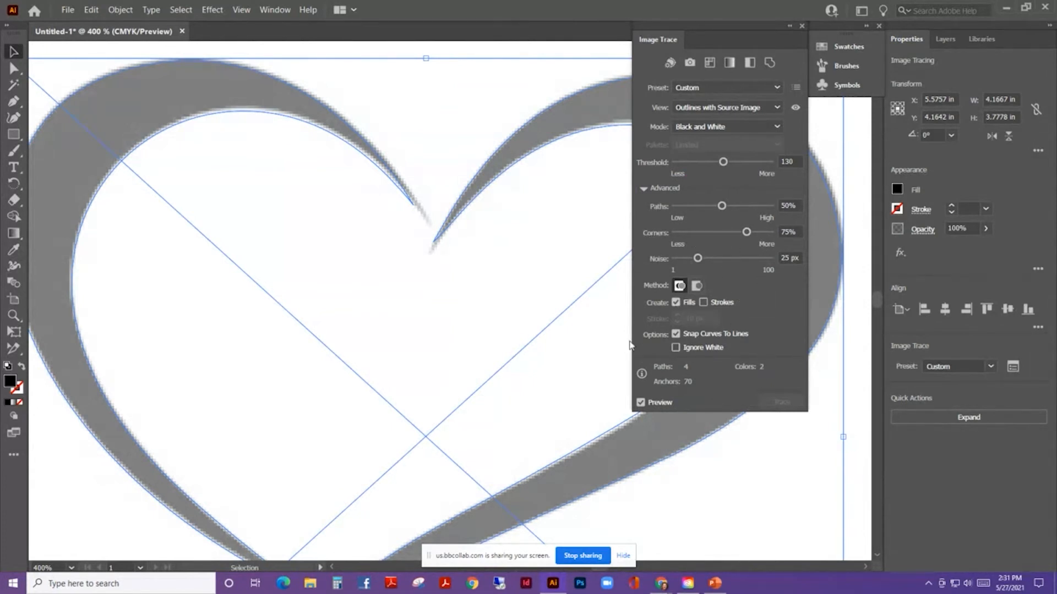
{"action": "scroll", "coordinate": [547, 325], "scroll_direction": "down", "scroll_amount": 1}
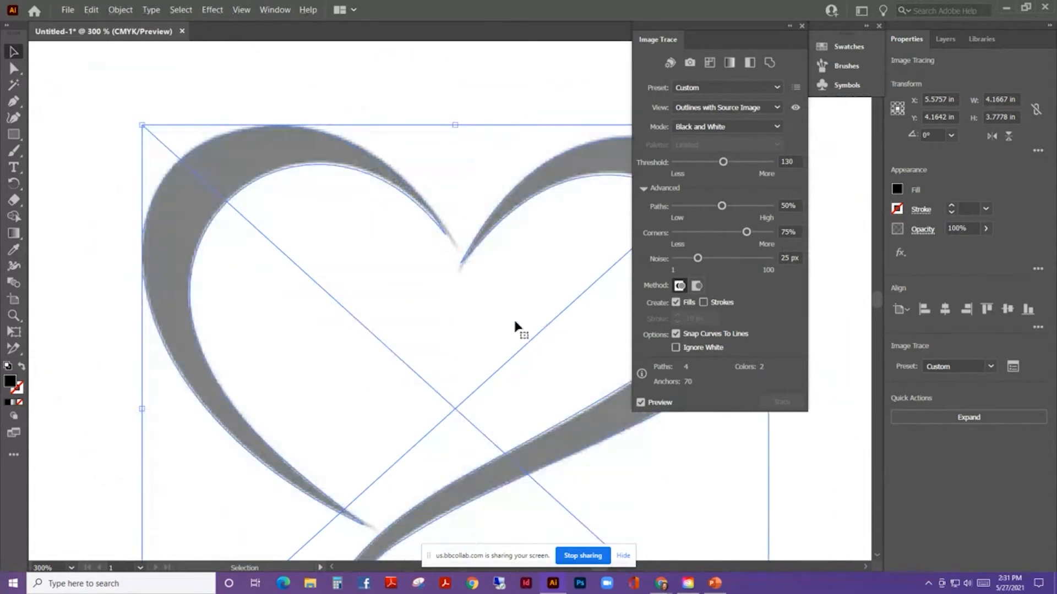
{"action": "key", "text": "space"}
{"action": "left_click_drag", "start_coordinate": [555, 322], "coordinate": [479, 271]}
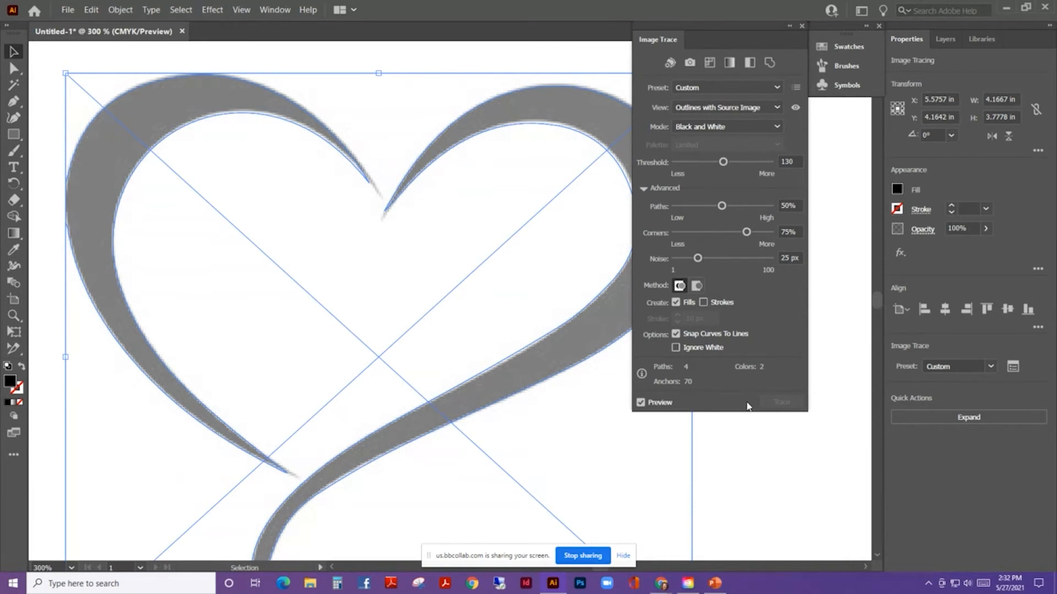
{"action": "key", "text": "ctrl+minus"}
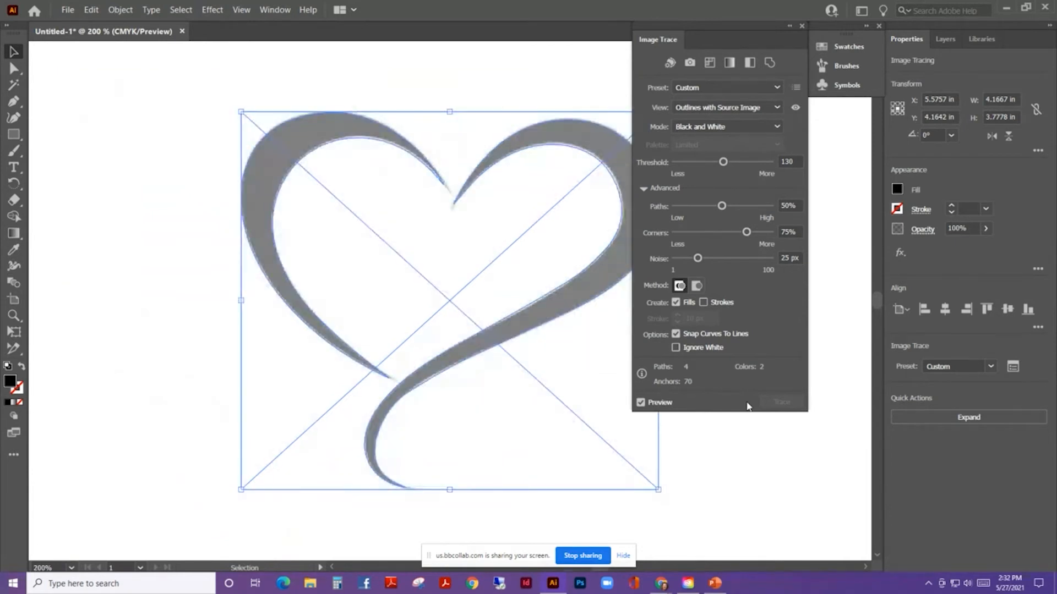
{"action": "left_click_drag", "start_coordinate": [526, 325], "coordinate": [400, 330]}
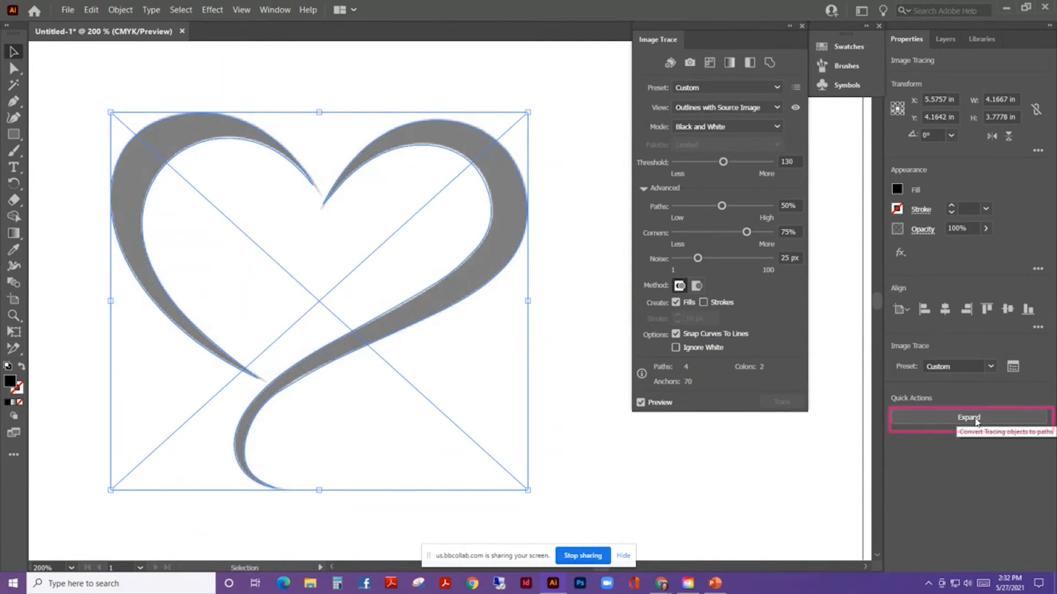
Show the Control bar and move the Image Trace settings clear of it
{"action": "left_click", "coordinate": [273, 11]}
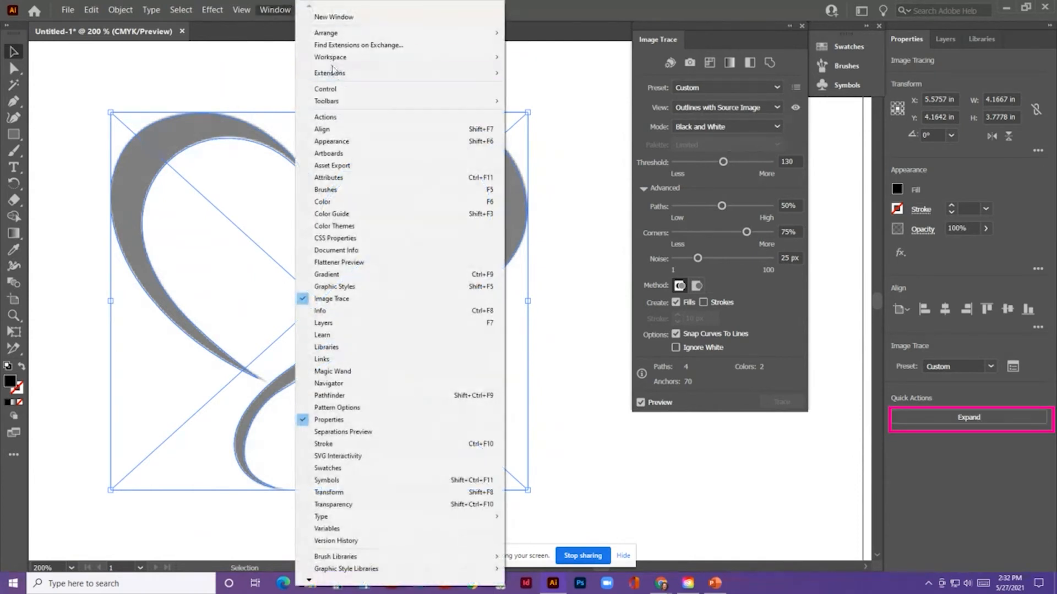
{"action": "left_click", "coordinate": [325, 89]}
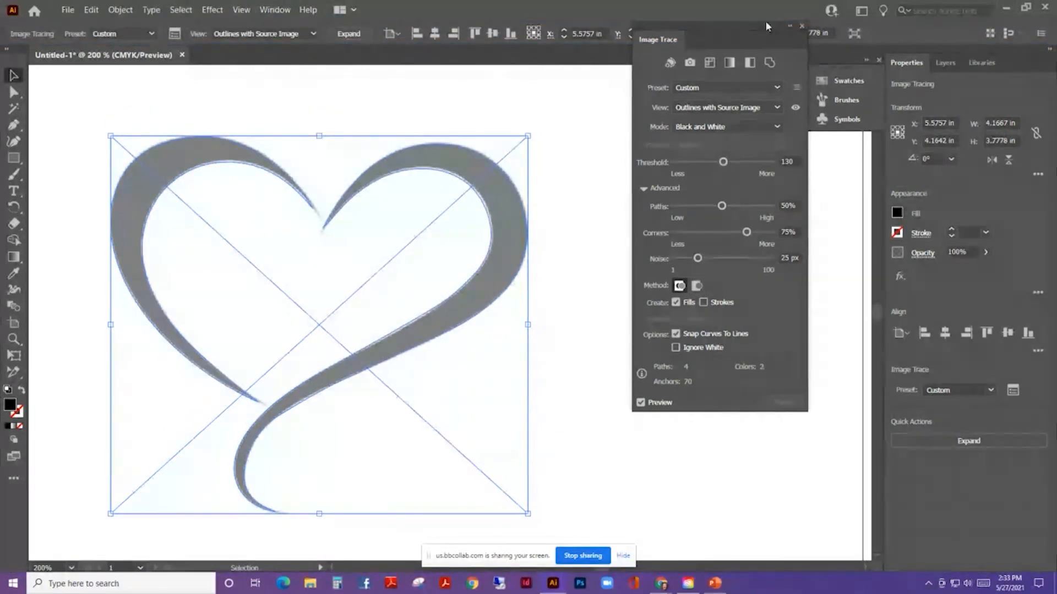
{"action": "left_click_drag", "start_coordinate": [765, 22], "coordinate": [759, 62]}
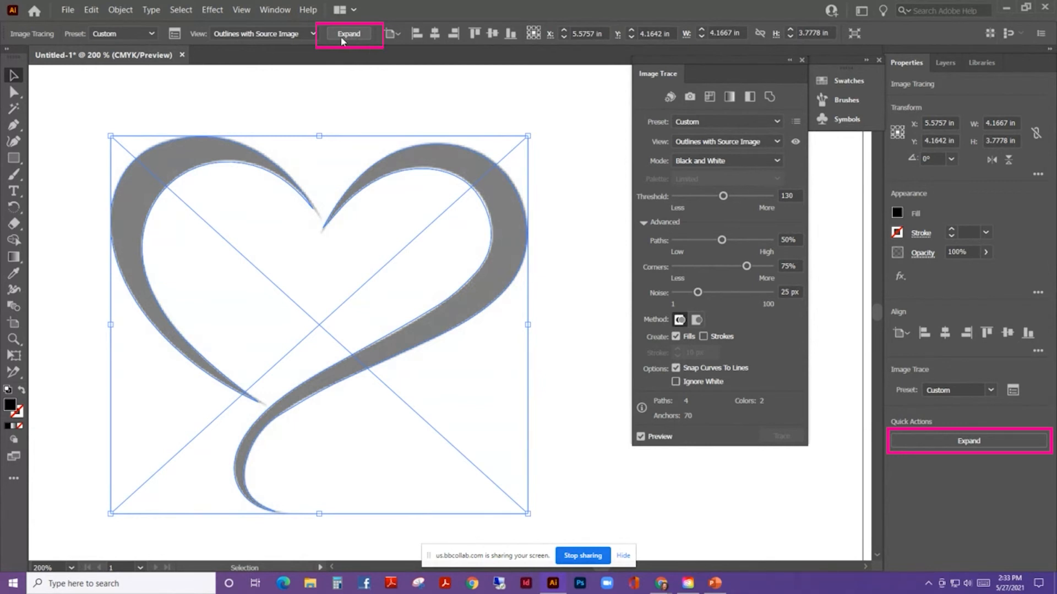
Expand the heart tracing into vector paths and check them in Outline view before returning to Preview
{"action": "left_click", "coordinate": [355, 36]}
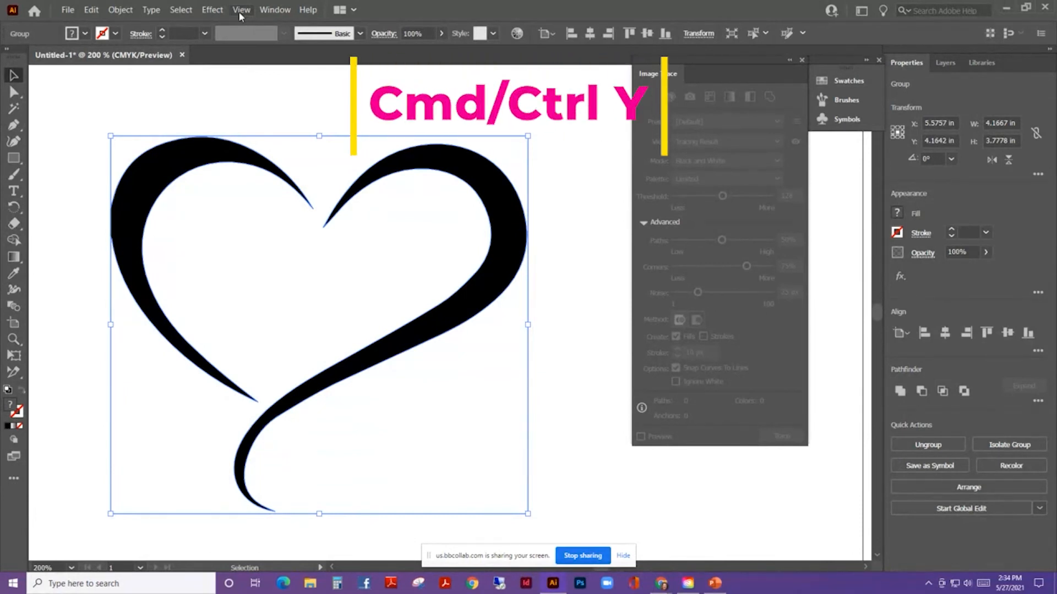
{"action": "key", "text": "ctrl+y"}
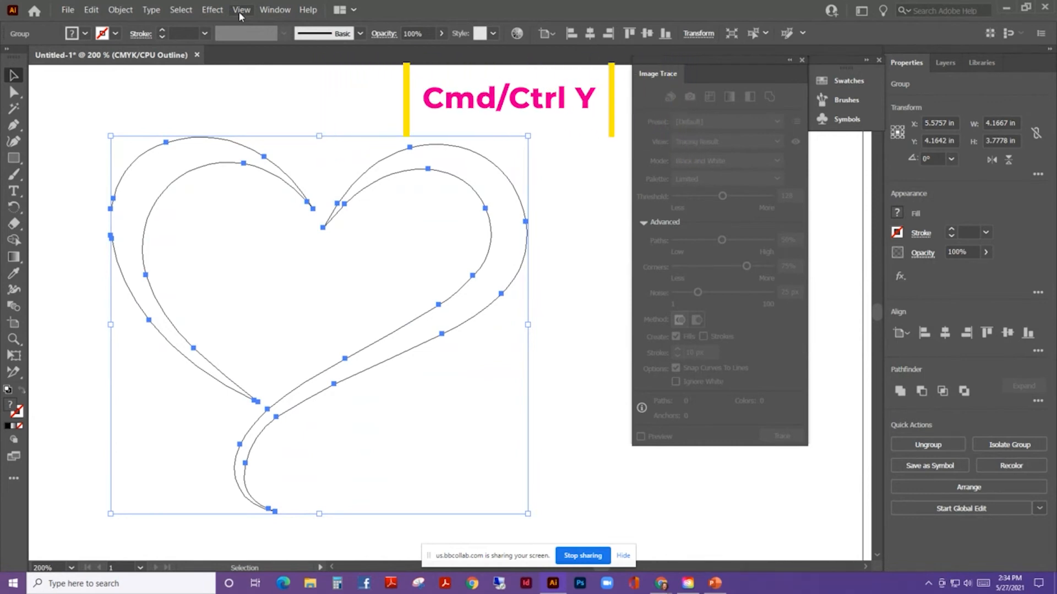
{"action": "key", "text": "ctrl+y"}
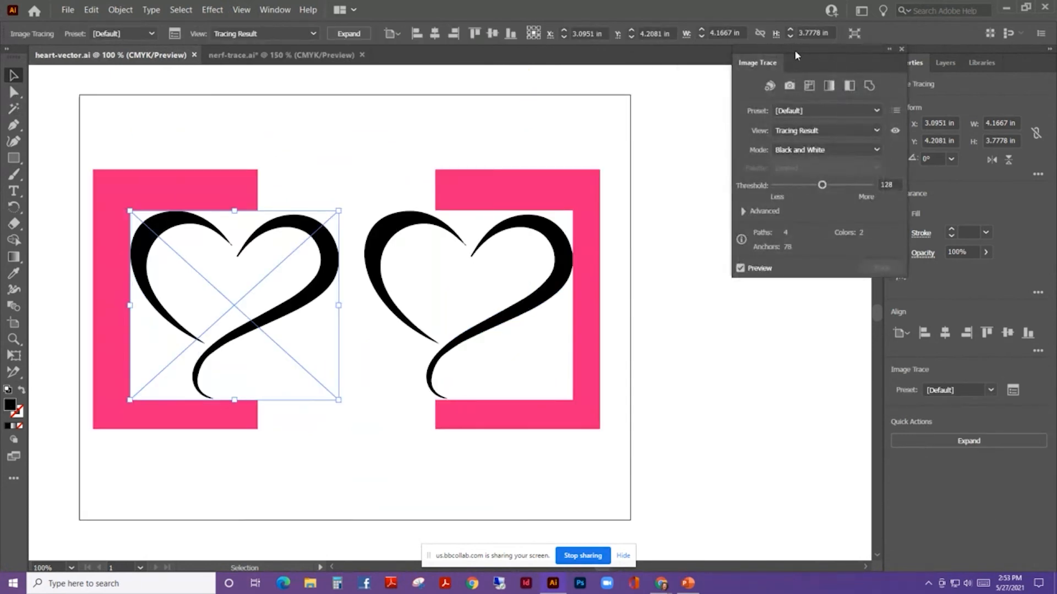
In heart-vector.ai, reveal the advanced trace options and expand the left heart's Default tracing with Ignore White off
{"action": "left_click_drag", "start_coordinate": [794, 50], "coordinate": [695, 54]}
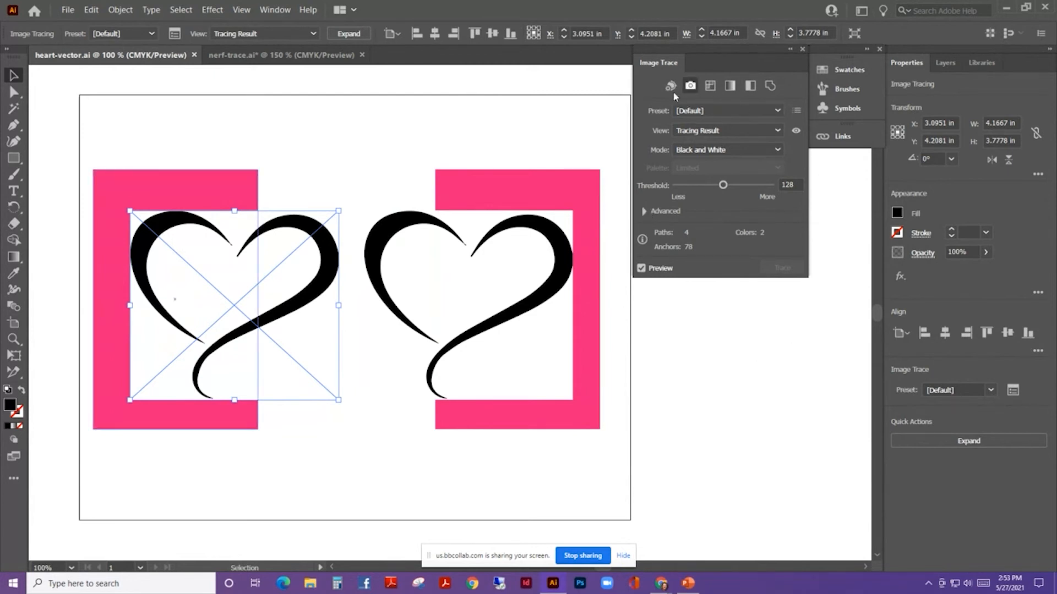
{"action": "left_click", "coordinate": [643, 212]}
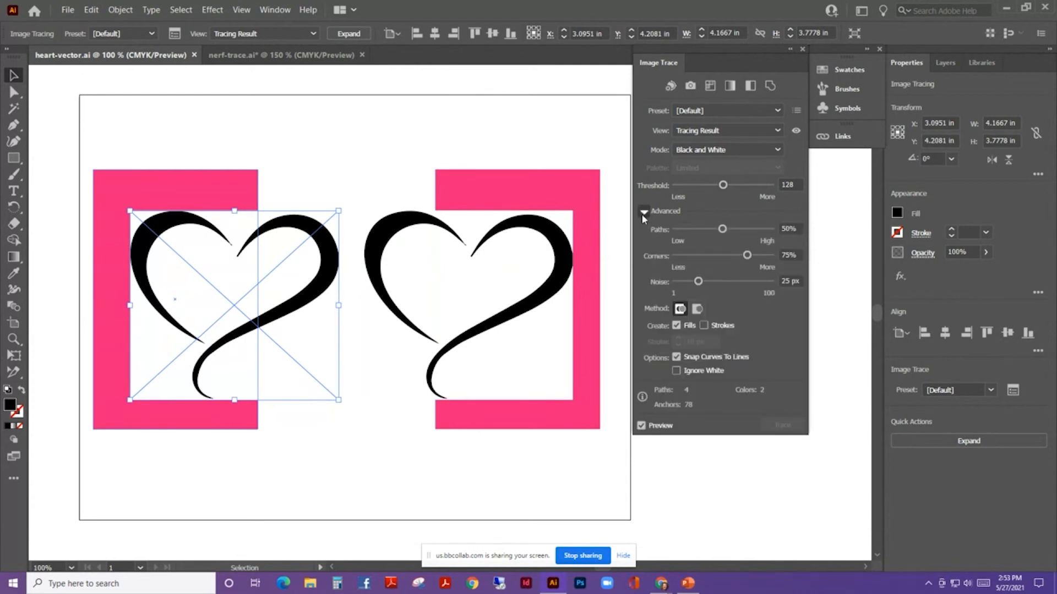
{"action": "left_click", "coordinate": [644, 212]}
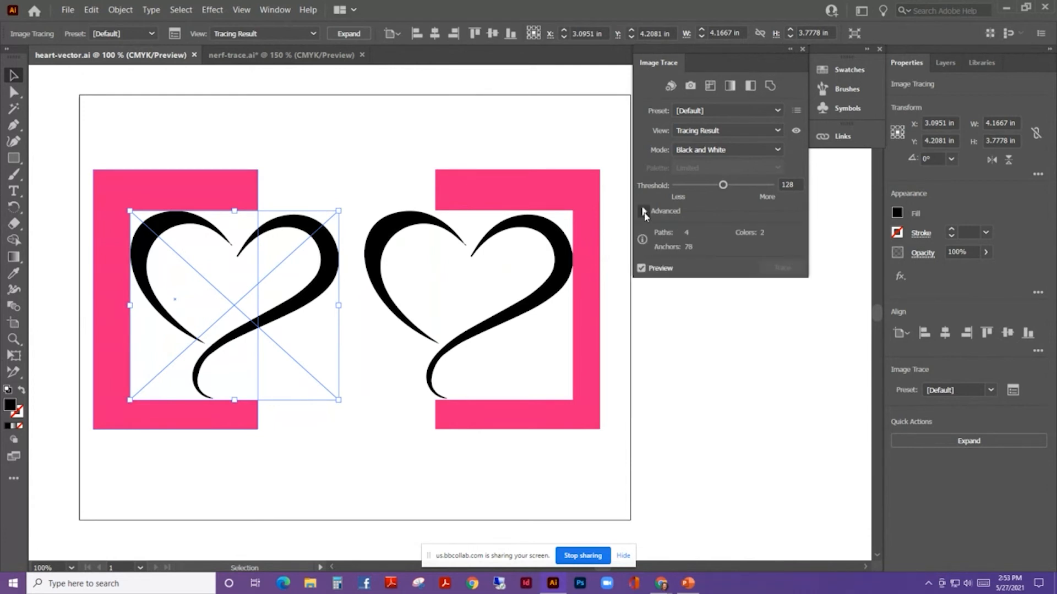
{"action": "left_click", "coordinate": [643, 211]}
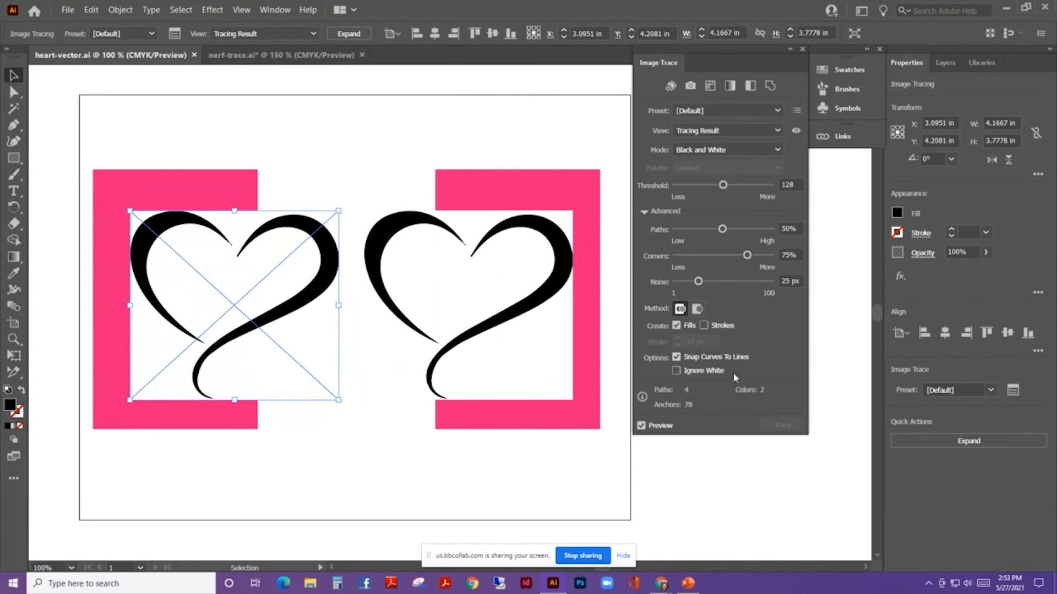
{"action": "left_click", "coordinate": [960, 441]}
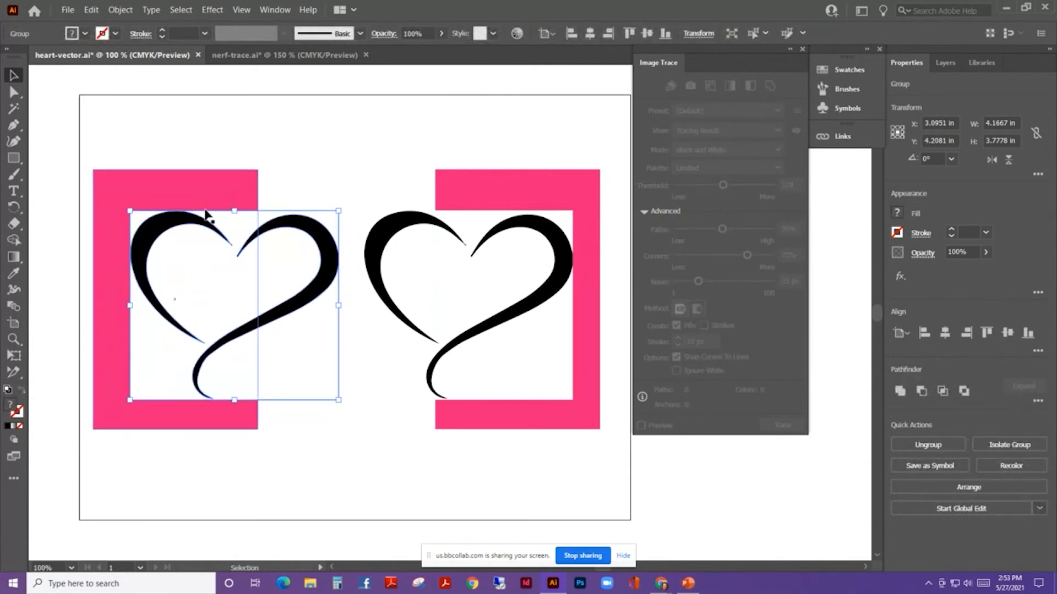
Inspect the expanded left heart's white background shape and anchor points using the Direct Selection tool
{"action": "left_click", "coordinate": [18, 96]}
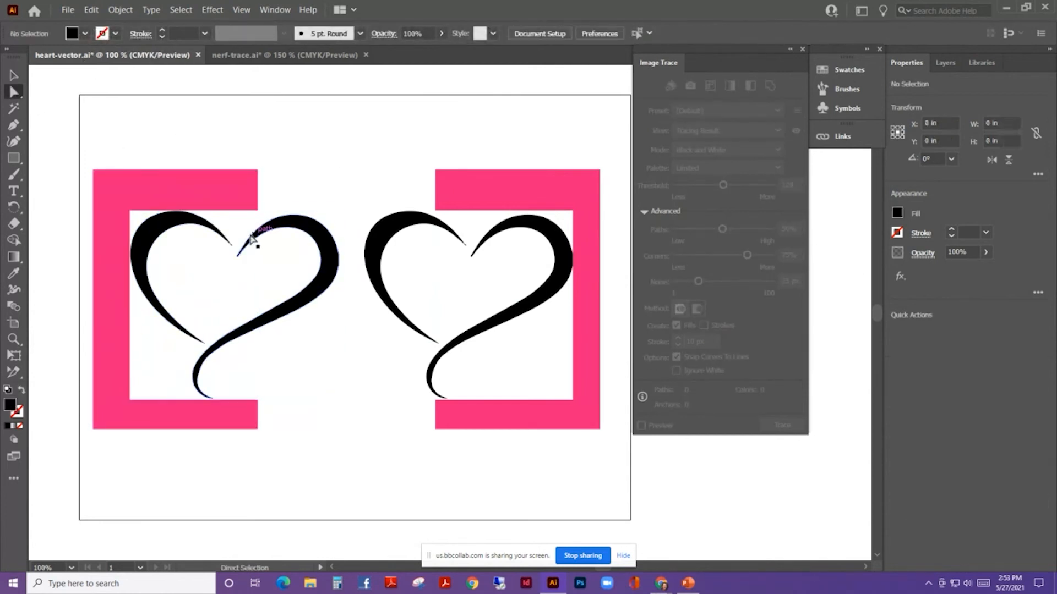
{"action": "left_click", "coordinate": [236, 229]}
{"action": "left_click", "coordinate": [299, 172]}
{"action": "left_click", "coordinate": [242, 223]}
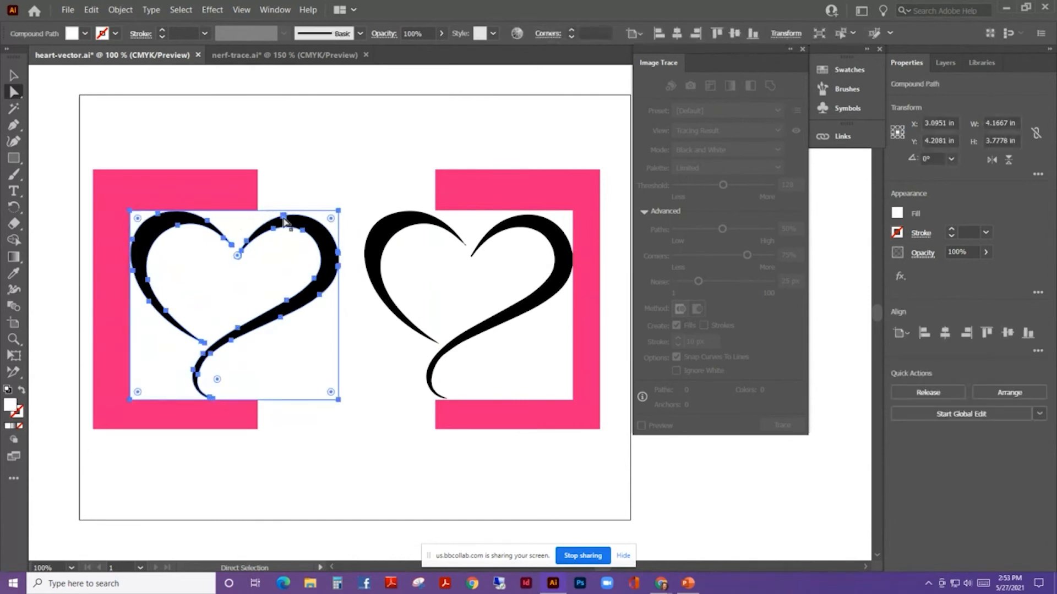
{"action": "left_click", "coordinate": [386, 156]}
Turn on Ignore White for the right heart's tracing to drop its white background
{"action": "left_click", "coordinate": [14, 75]}
{"action": "left_click", "coordinate": [530, 245]}
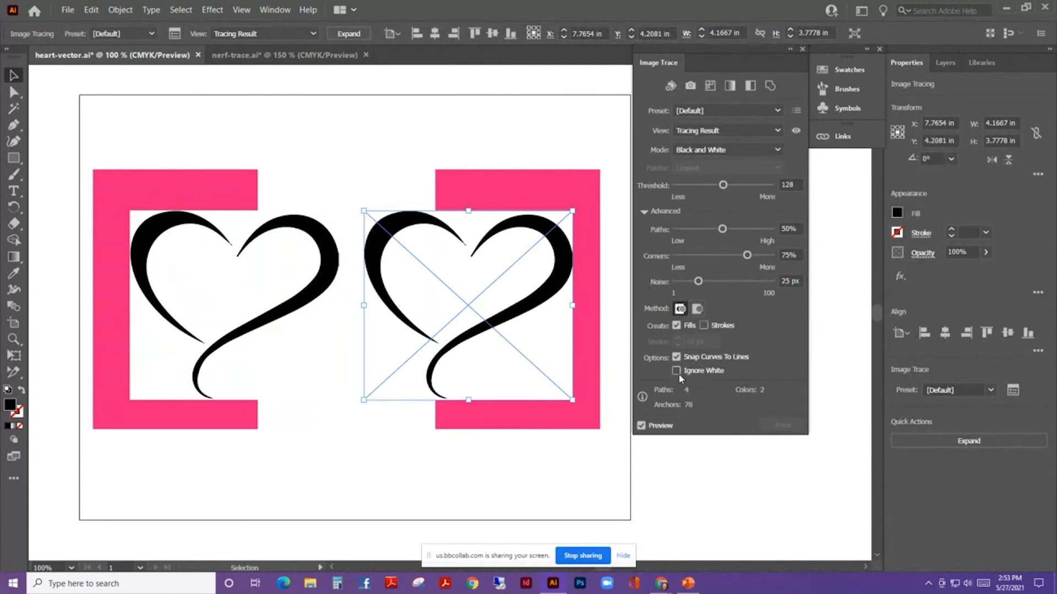
{"action": "left_click", "coordinate": [676, 372]}
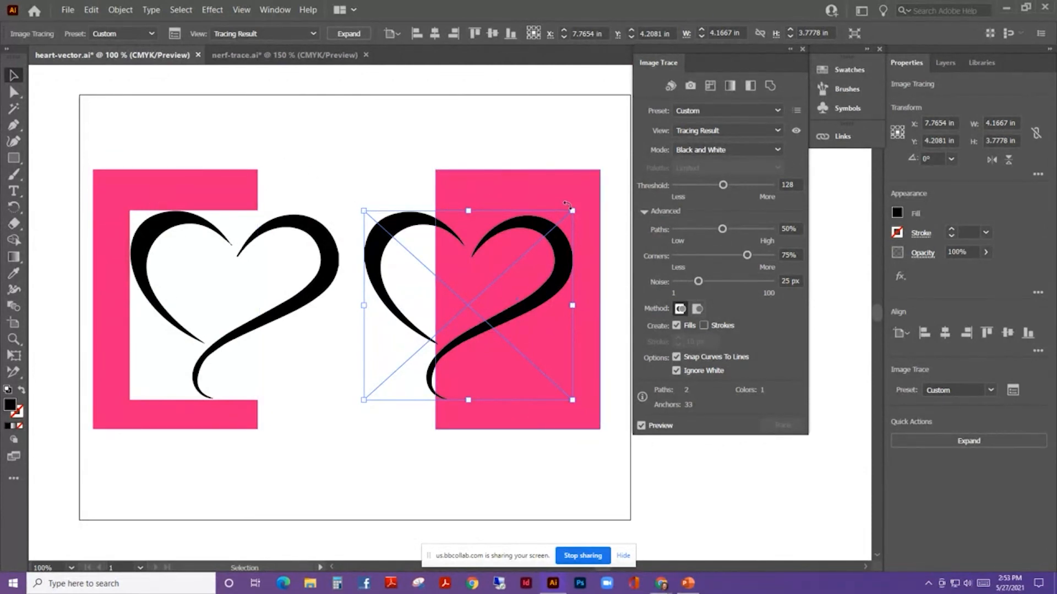
{"action": "left_click", "coordinate": [474, 132]}
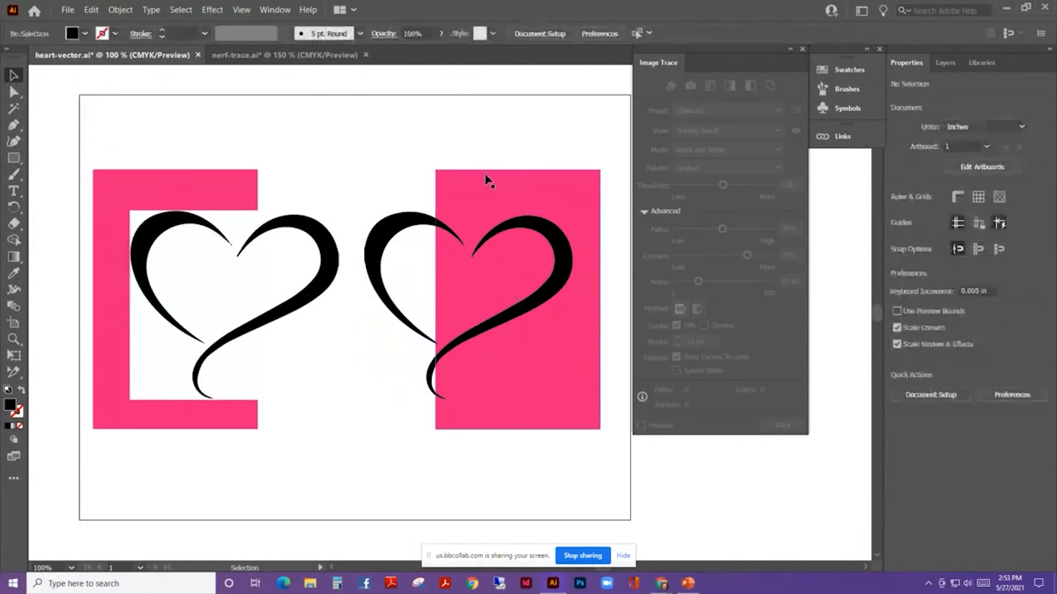
Try moving both pink rectangles below the hearts to compare the two tracings on white, and undo the moves
{"action": "left_click_drag", "start_coordinate": [486, 180], "coordinate": [478, 452]}
{"action": "left_click_drag", "start_coordinate": [212, 188], "coordinate": [203, 457]}
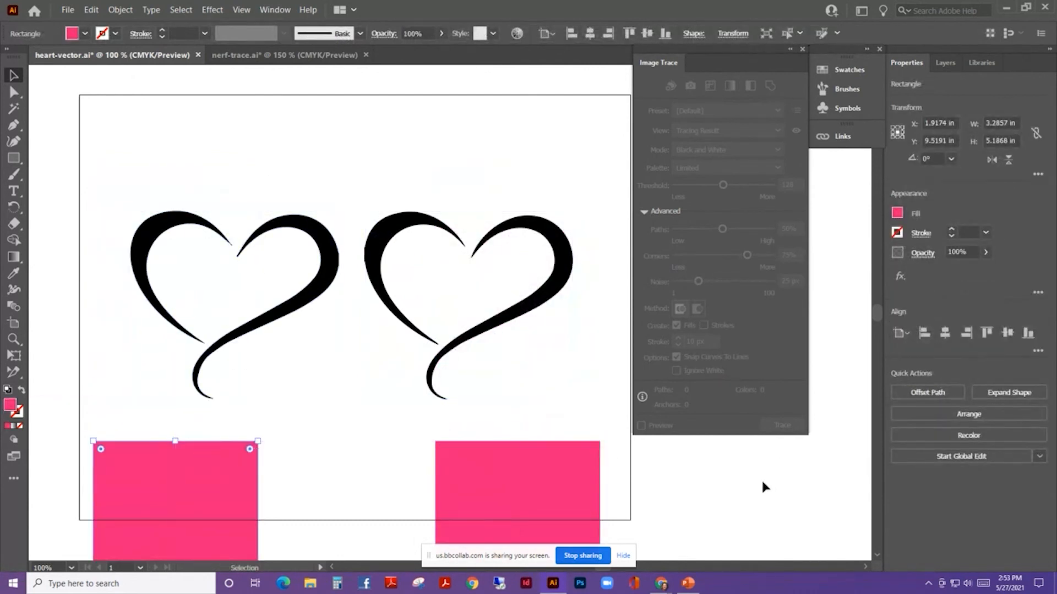
{"action": "key", "text": "ctrl+z"}
{"action": "key", "text": "ctrl+z"}
{"action": "key", "text": "ctrl+z"}
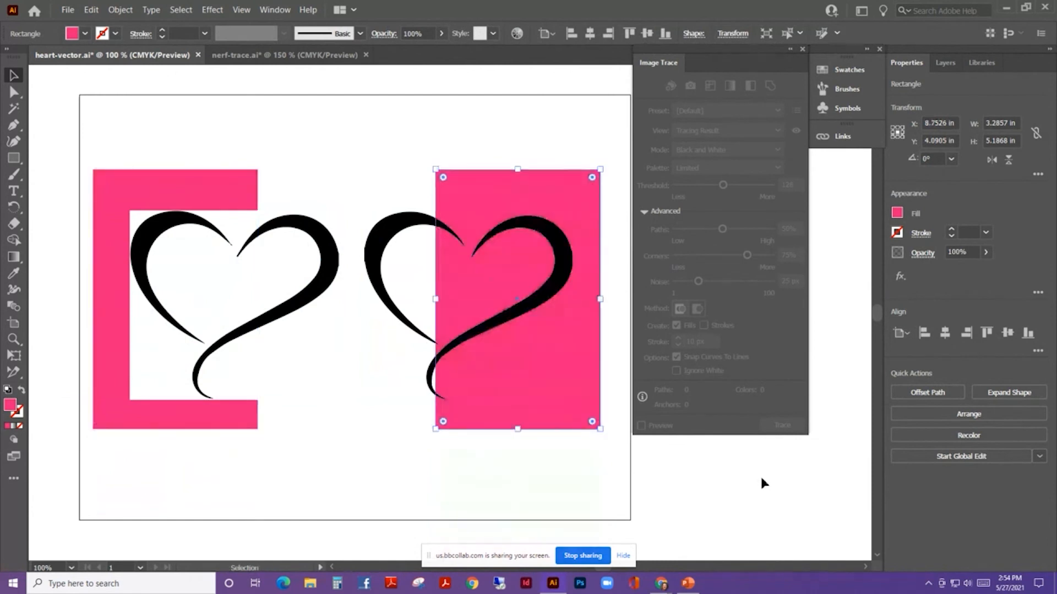
Expand the right heart's tracing into paths with Ignore White enabled, and deselect it
{"action": "left_click", "coordinate": [407, 235]}
{"action": "left_click", "coordinate": [676, 370]}
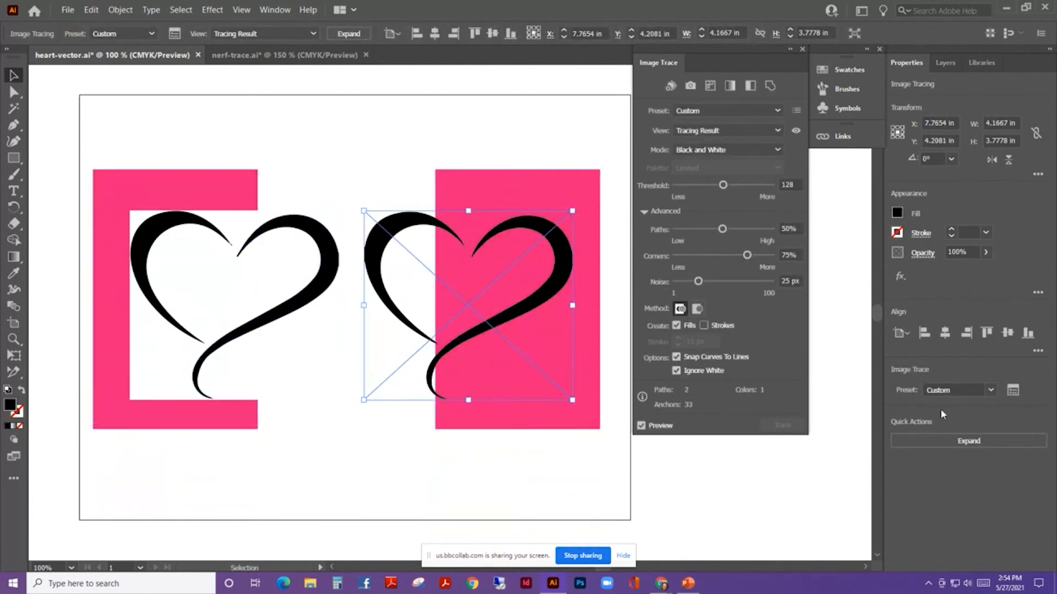
{"action": "left_click", "coordinate": [960, 443]}
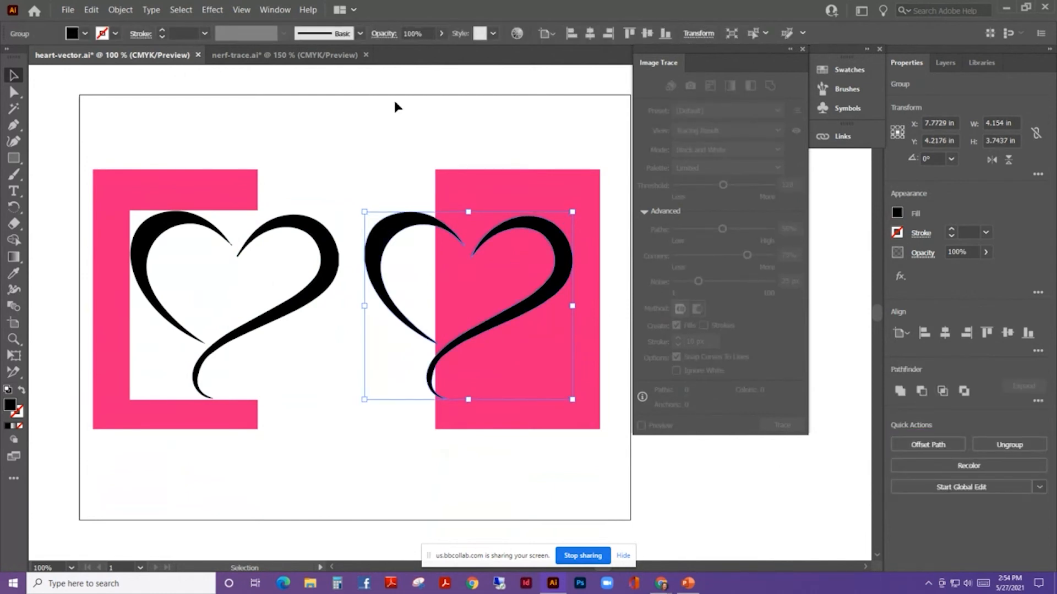
{"action": "left_click", "coordinate": [315, 147]}
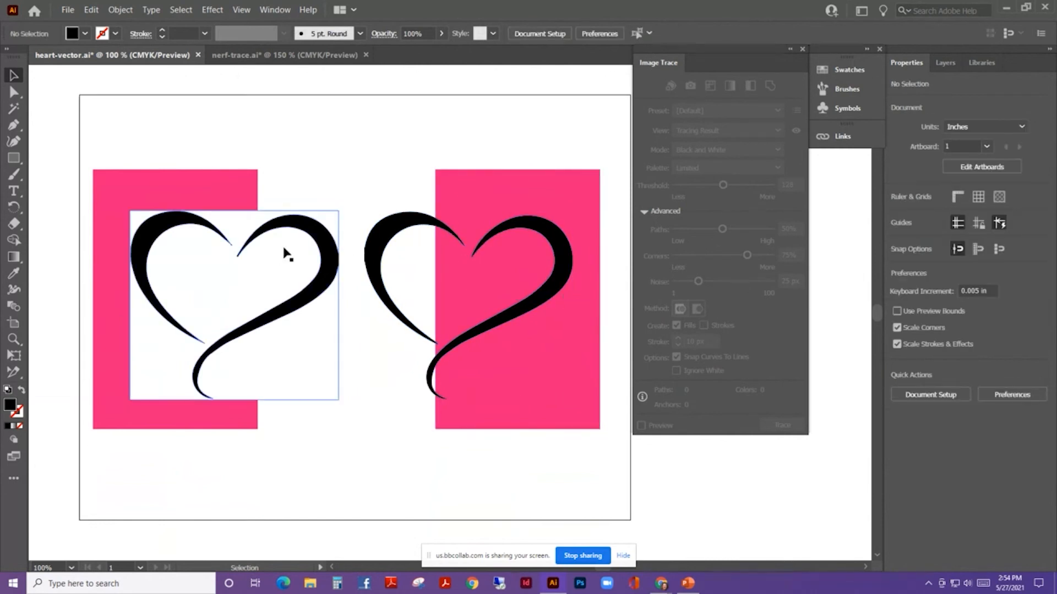
Move the left curve of the right heart slightly up and to the left with the Direct Selection tool
{"action": "left_click", "coordinate": [295, 225]}
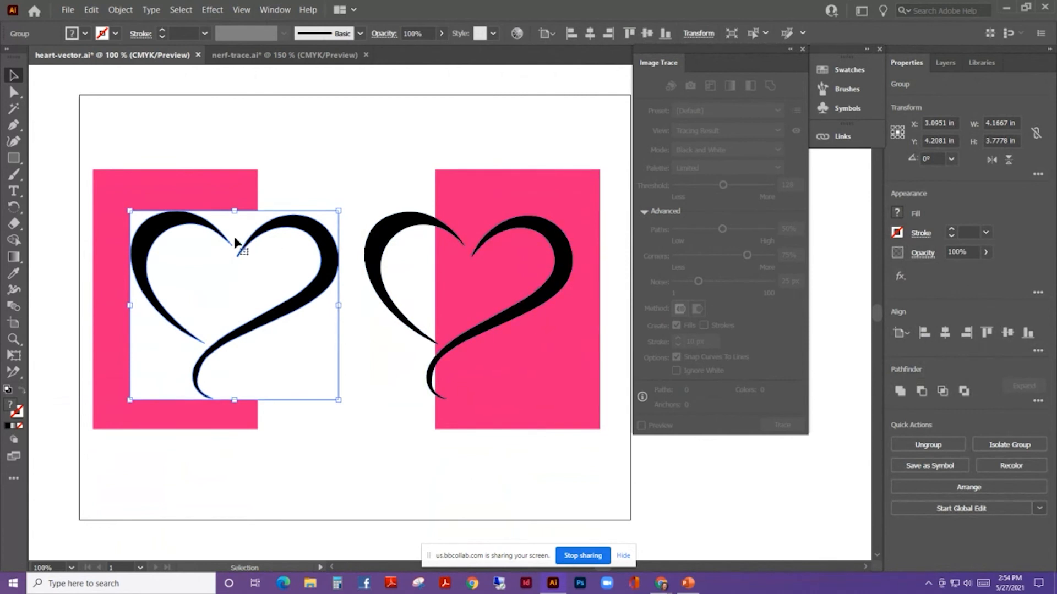
{"action": "left_click", "coordinate": [14, 92]}
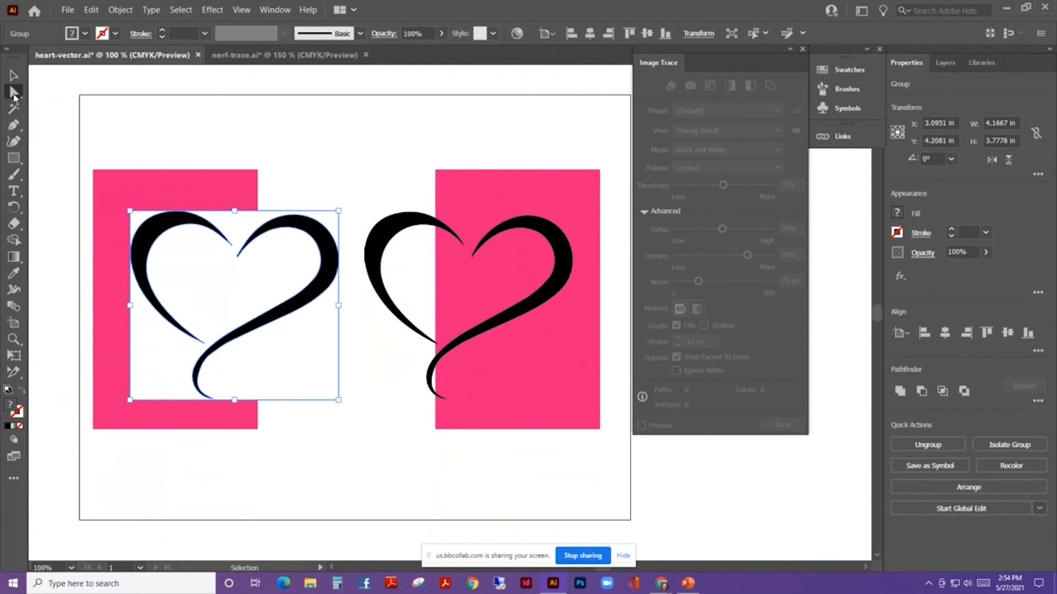
{"action": "left_click", "coordinate": [391, 217]}
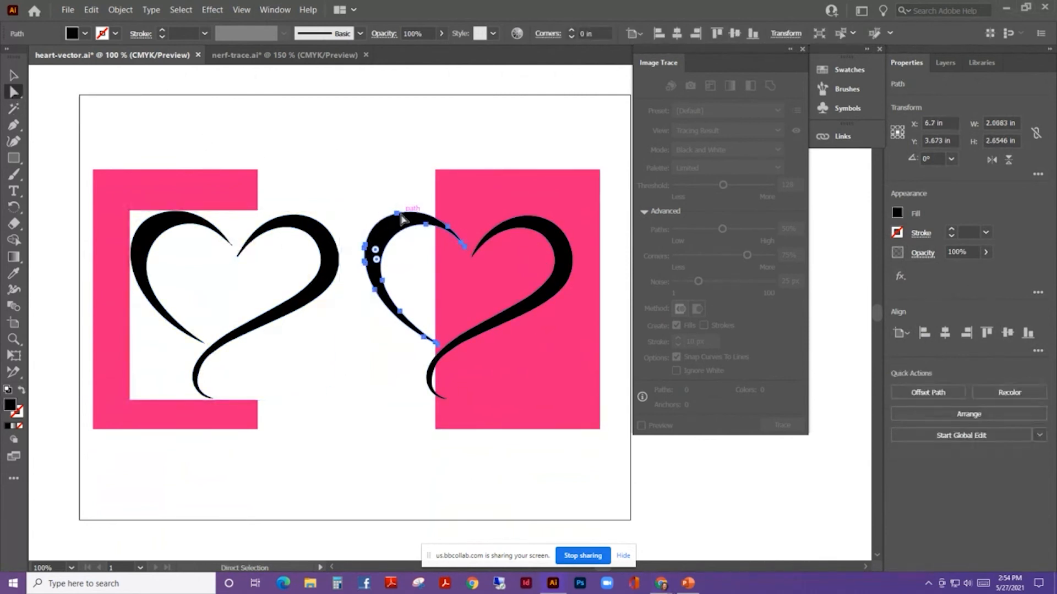
{"action": "left_click_drag", "start_coordinate": [400, 215], "coordinate": [390, 192]}
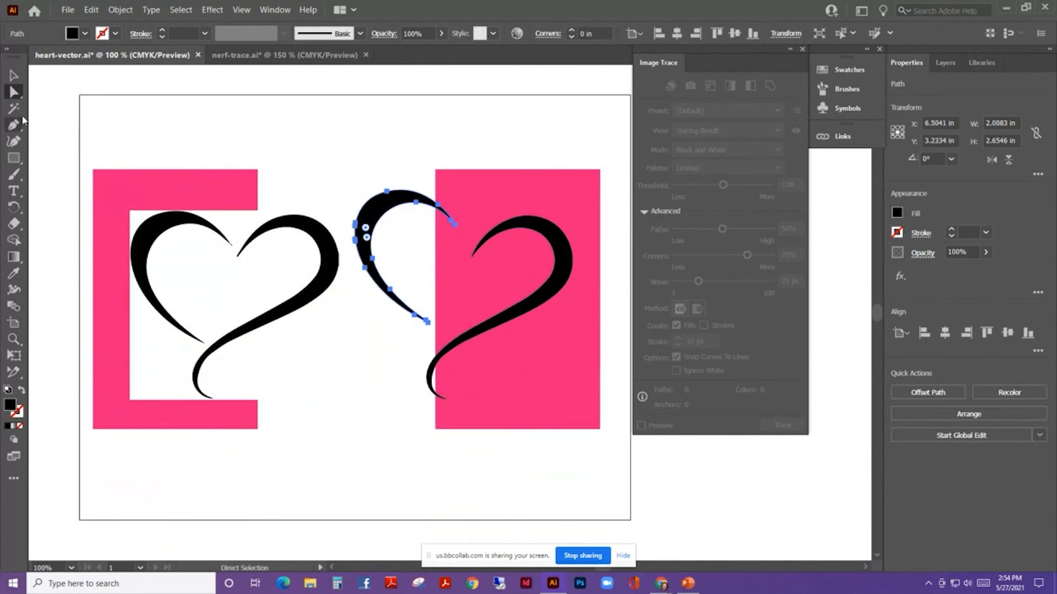
Reshape the left curve of the right heart with the Curvature tool, shifting its inner anchor points to thicken the stroke, and deselect it
{"action": "left_click", "coordinate": [17, 145]}
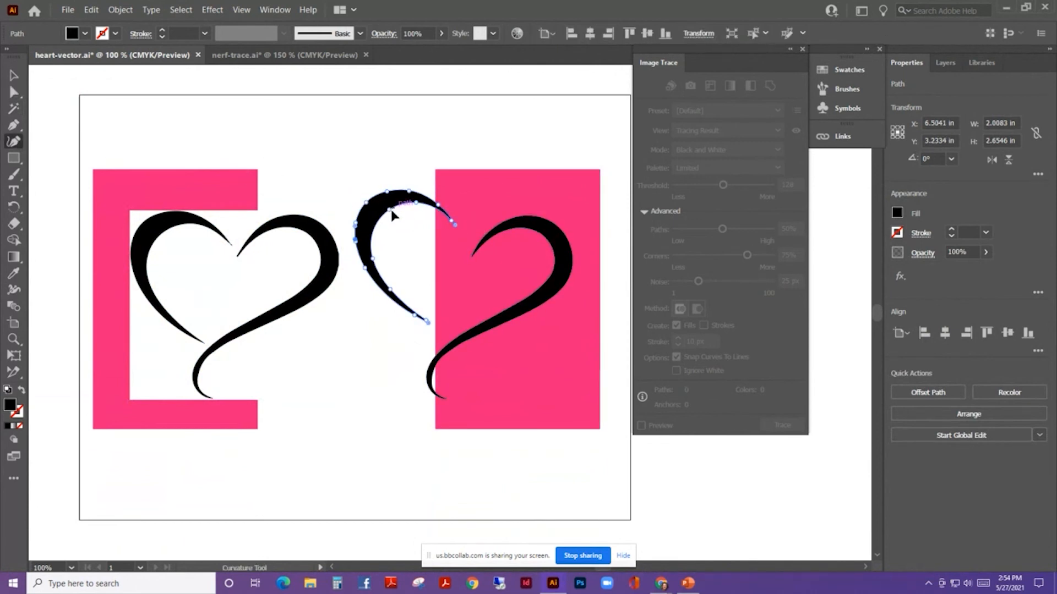
{"action": "left_click_drag", "start_coordinate": [392, 208], "coordinate": [397, 214]}
{"action": "left_click_drag", "start_coordinate": [373, 258], "coordinate": [379, 249]}
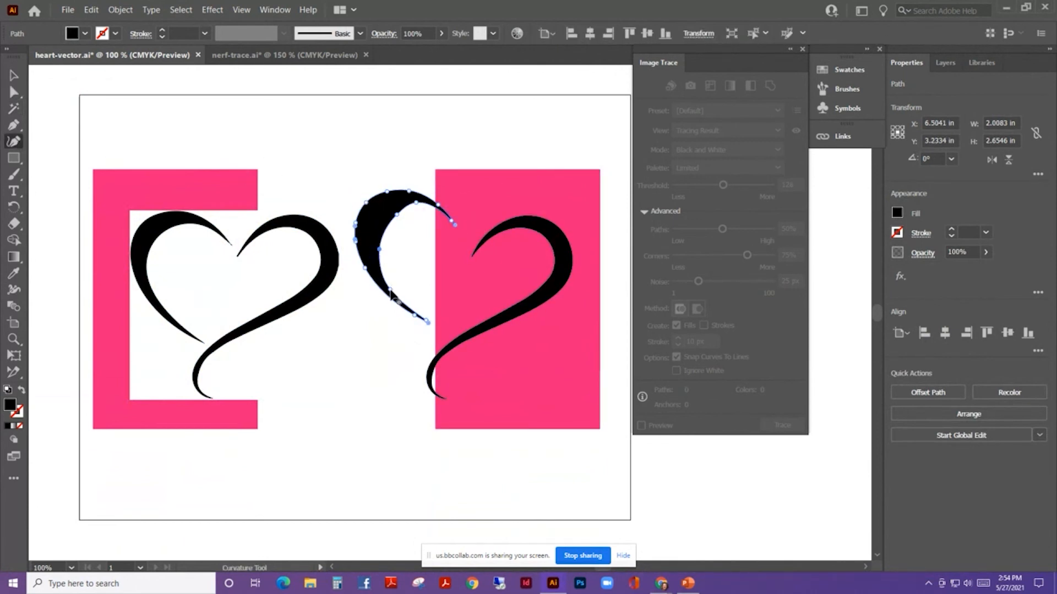
{"action": "left_click_drag", "start_coordinate": [389, 289], "coordinate": [386, 276]}
{"action": "left_click_drag", "start_coordinate": [416, 203], "coordinate": [384, 187]}
{"action": "left_click", "coordinate": [14, 75]}
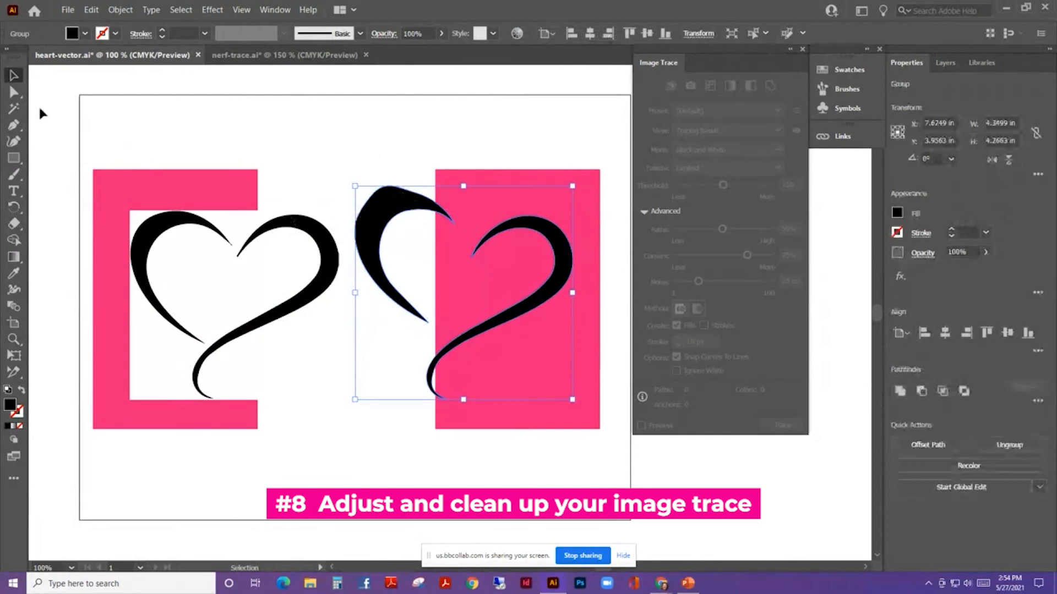
{"action": "left_click", "coordinate": [323, 109]}
Pull the white background shape of the left heart's expanded tracing aside with the Direct Selection tool and delete it, keeping the black heart
{"action": "left_click", "coordinate": [259, 219]}
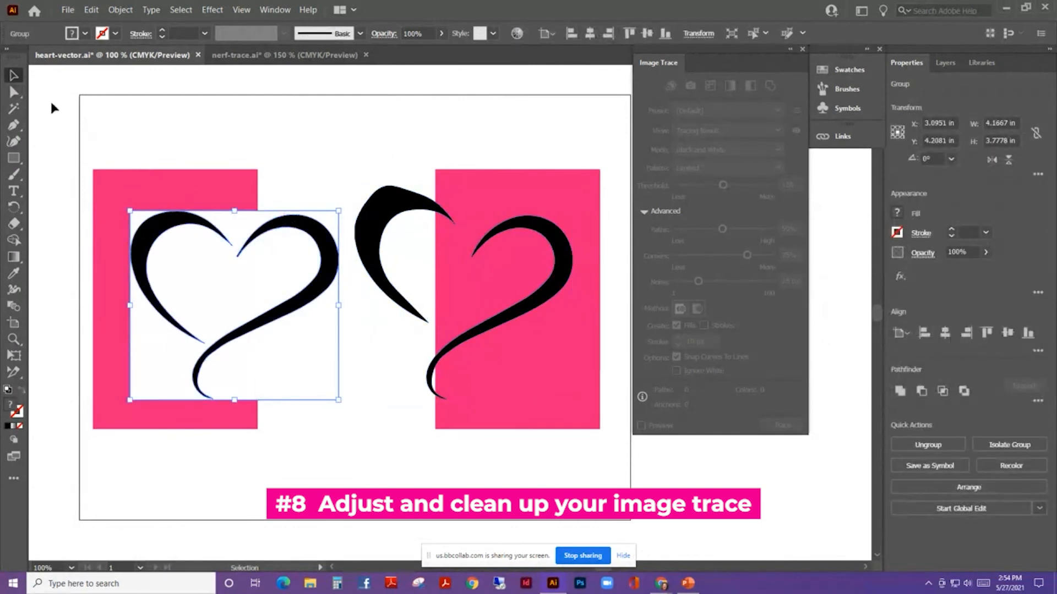
{"action": "left_click", "coordinate": [14, 92]}
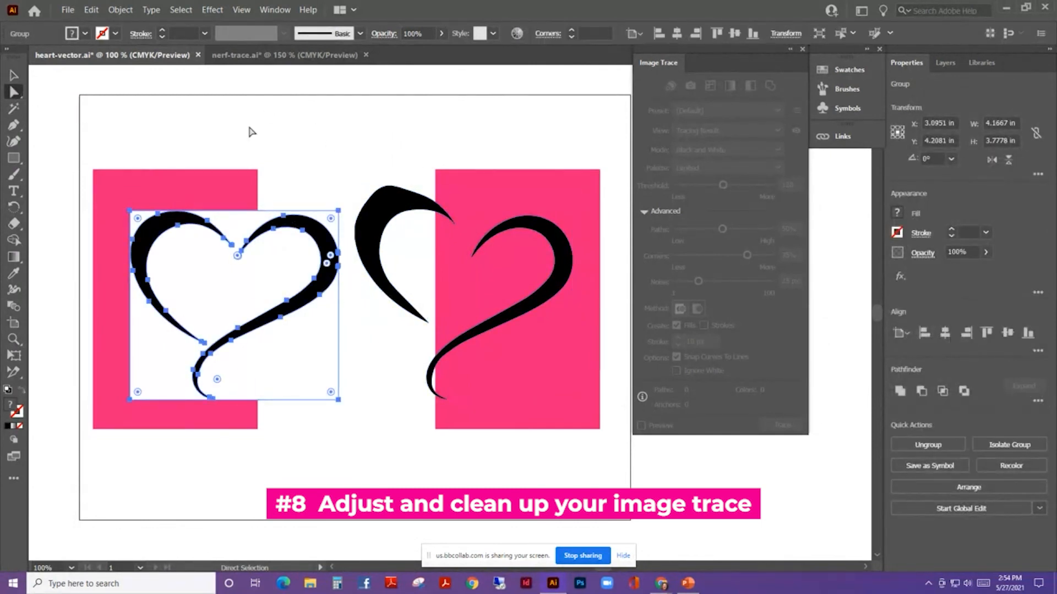
{"action": "left_click", "coordinate": [324, 264]}
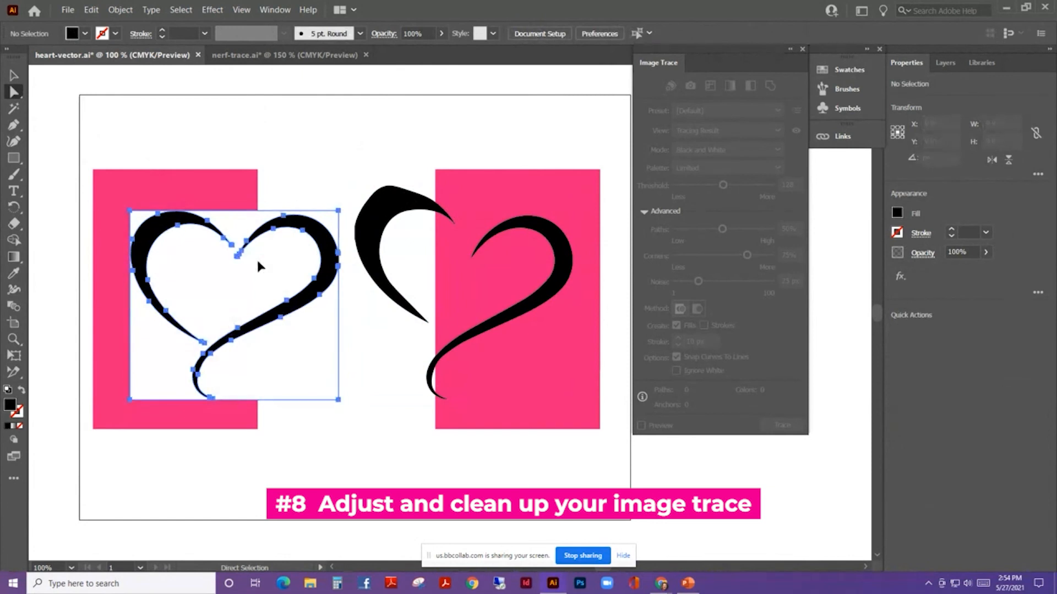
{"action": "left_click", "coordinate": [356, 393]}
{"action": "left_click", "coordinate": [317, 346]}
{"action": "left_click_drag", "start_coordinate": [315, 342], "coordinate": [282, 345]}
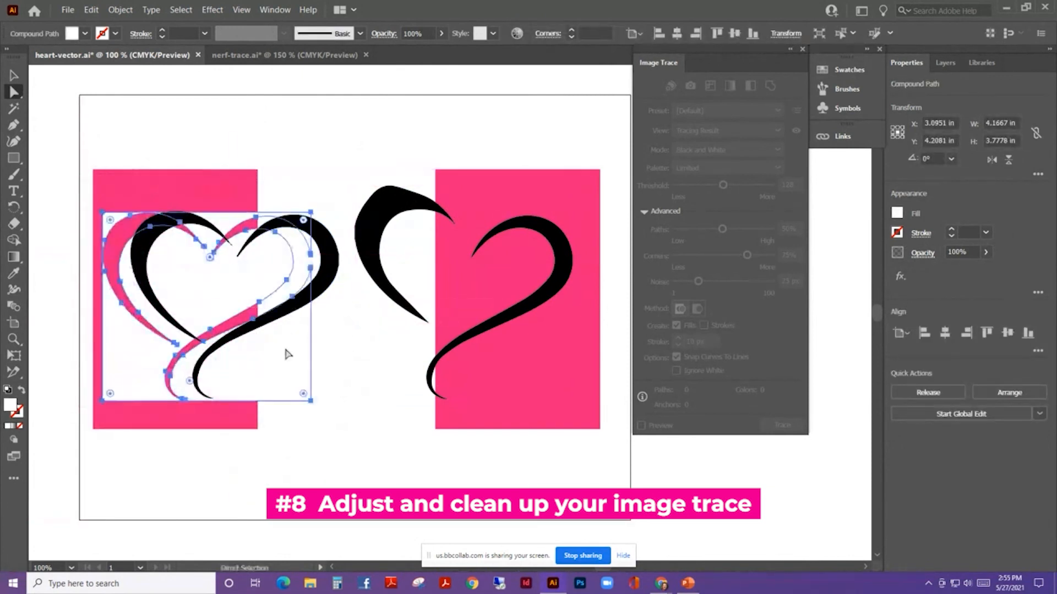
{"action": "left_click", "coordinate": [285, 176]}
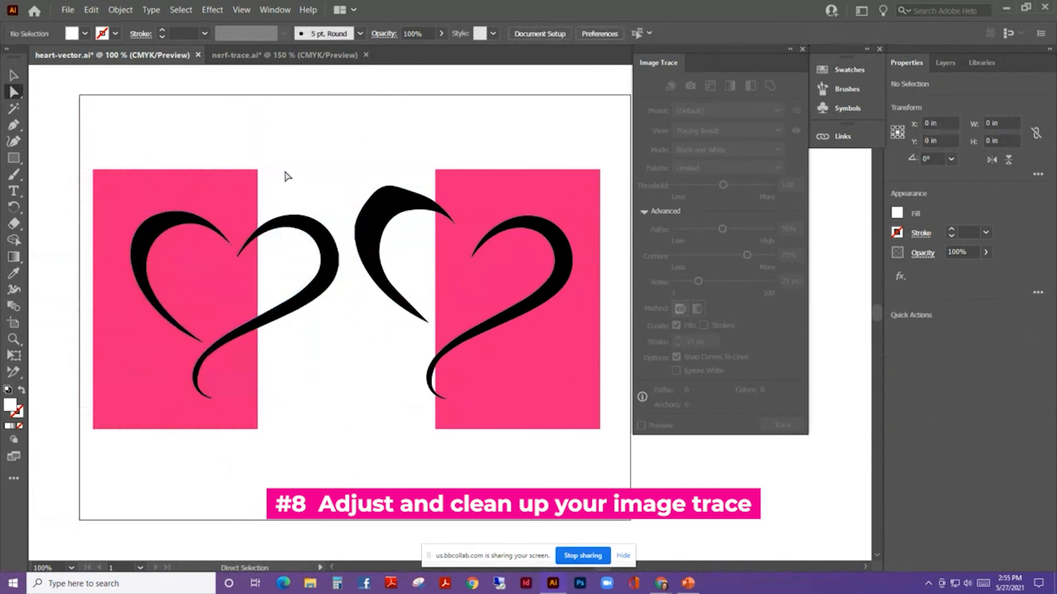